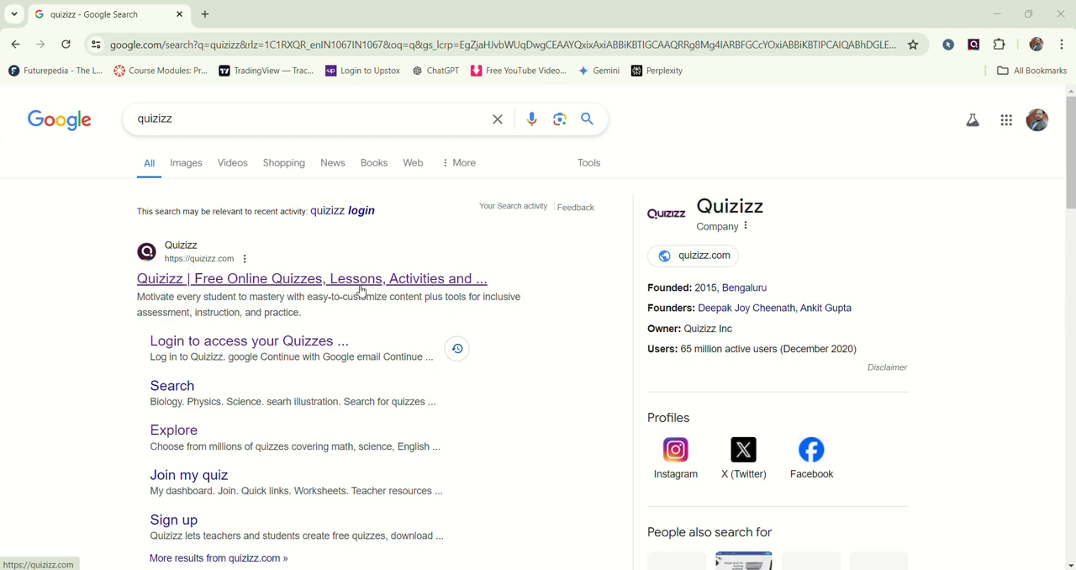
Step: Open the Quizizz website from the search results and log in with an existing Google account
click(431, 286)
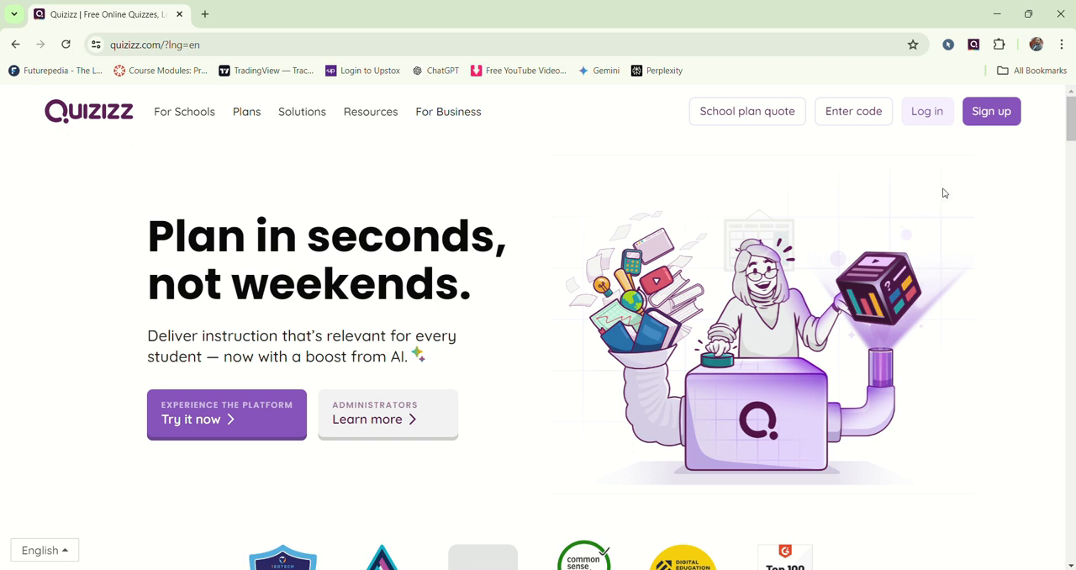
click(928, 120)
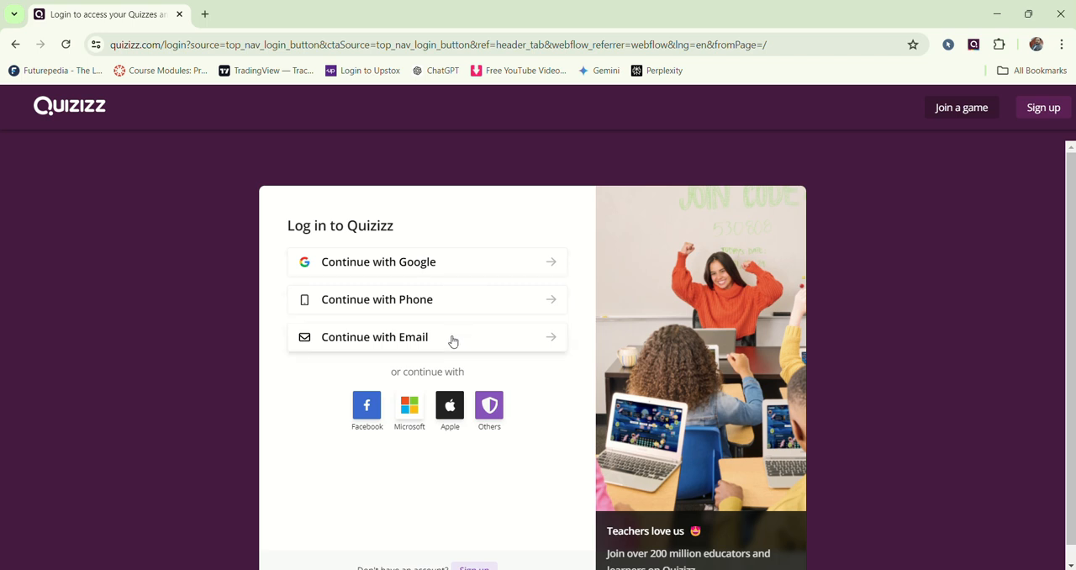
click(488, 268)
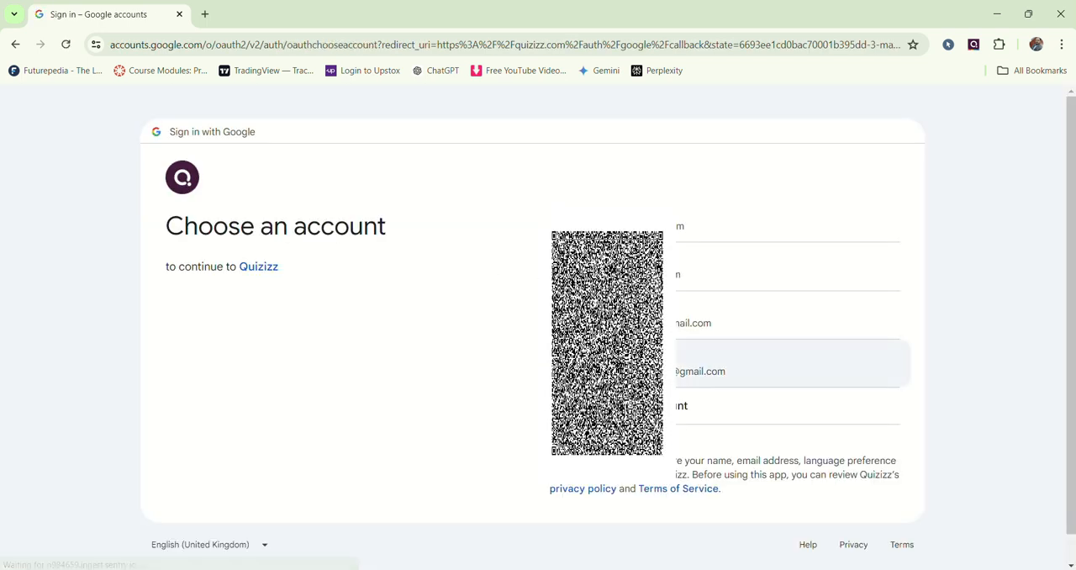
click(840, 371)
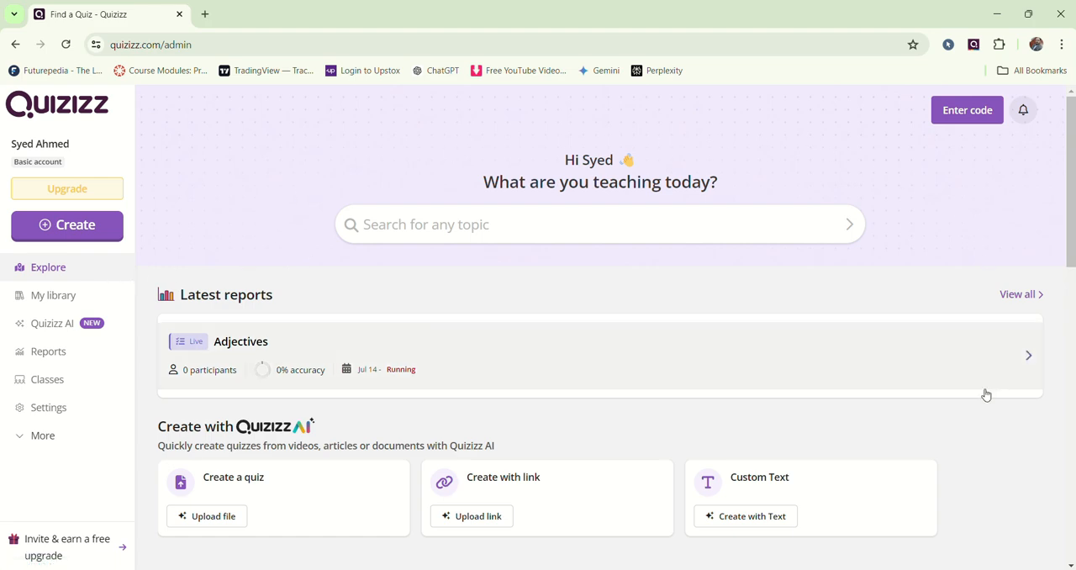
Step: Examine the Explore, My library, Quizizz AI, Reports and Classes pages, including the other class import options
scroll(977, 389, down, 2)
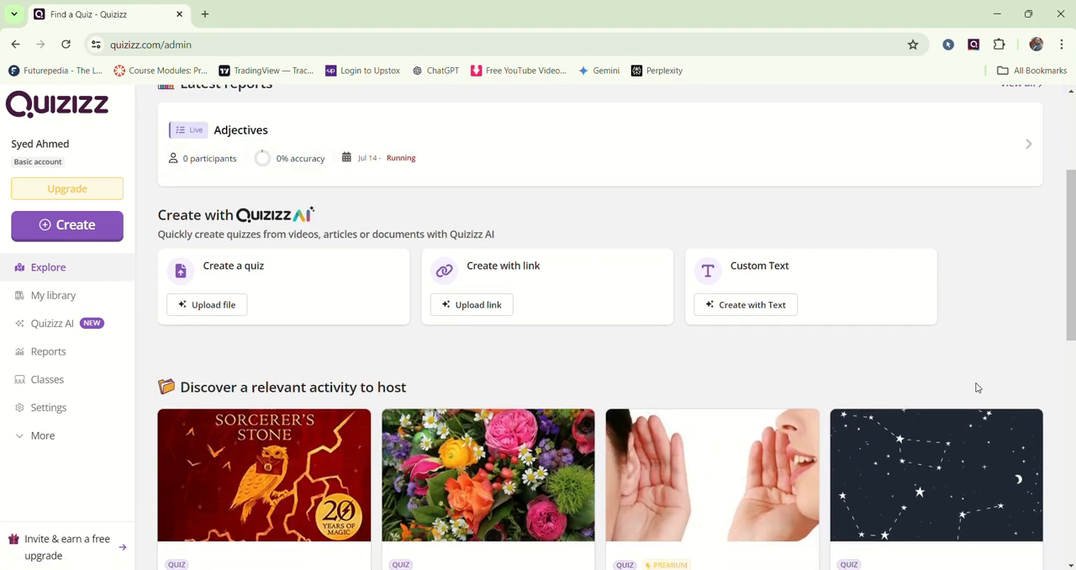
scroll(975, 385, up, 3)
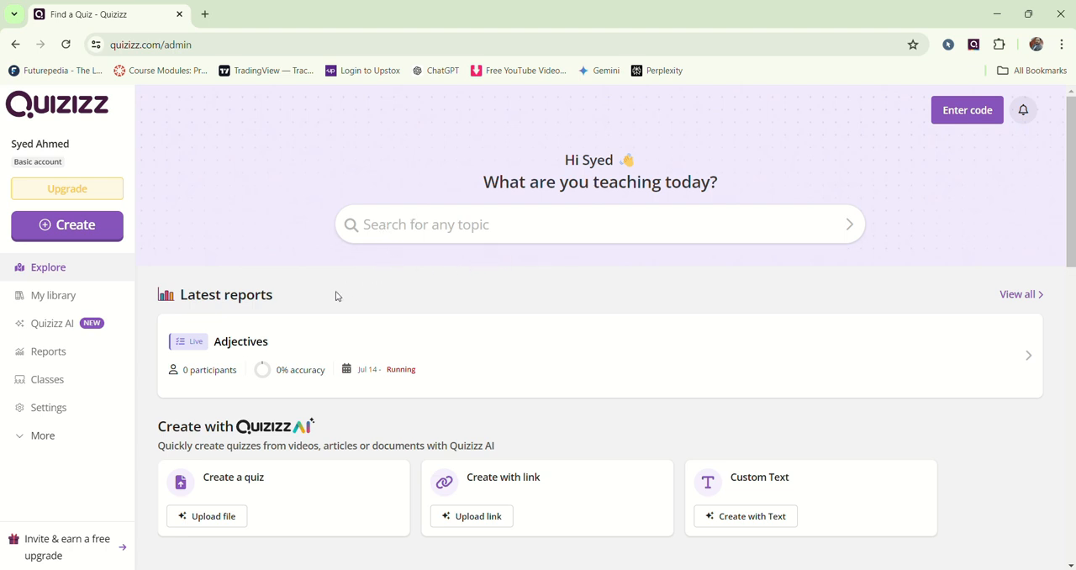
click(44, 299)
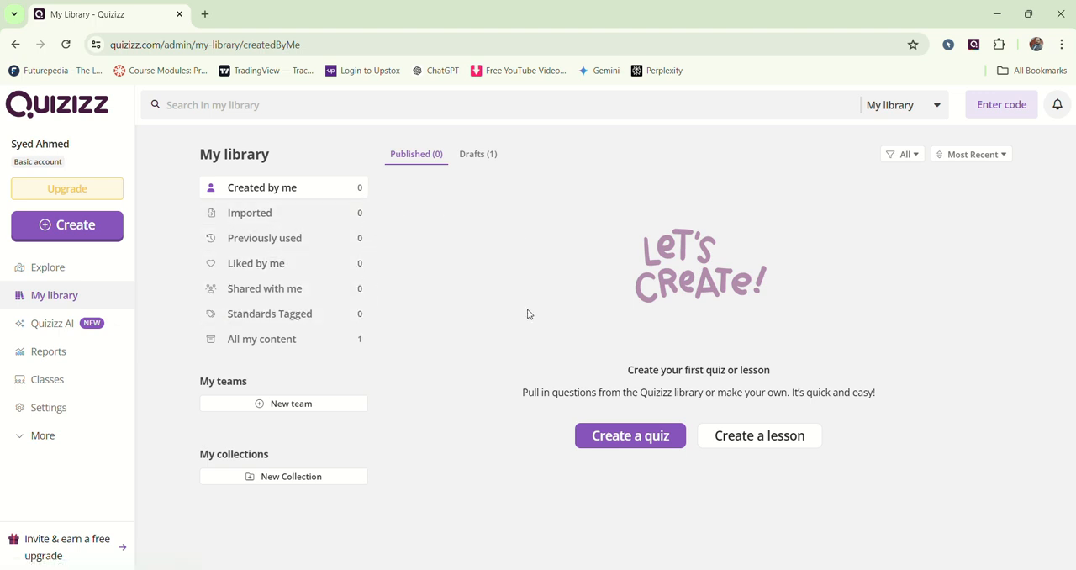
click(52, 328)
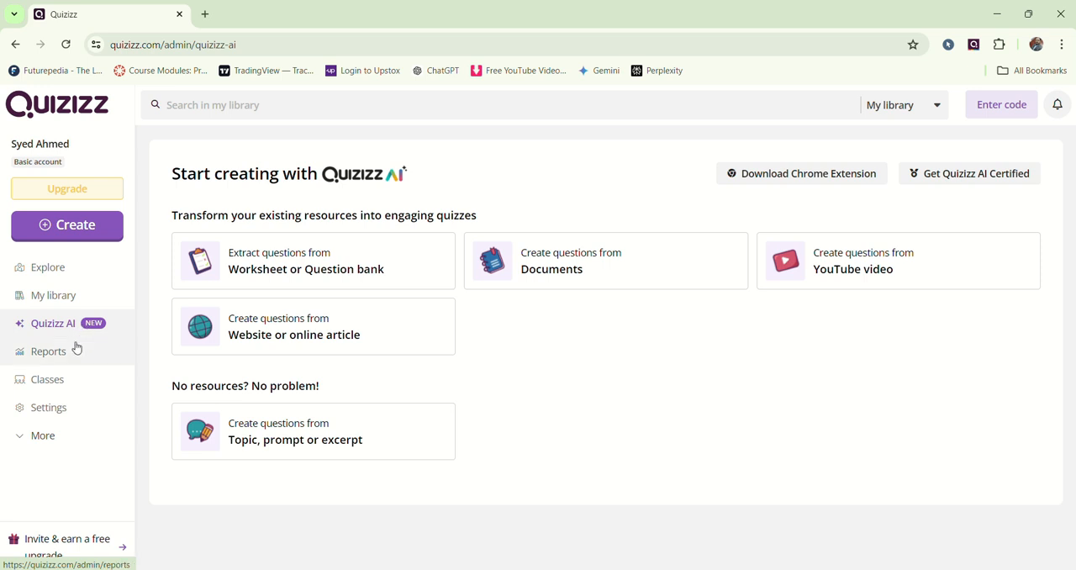
click(71, 361)
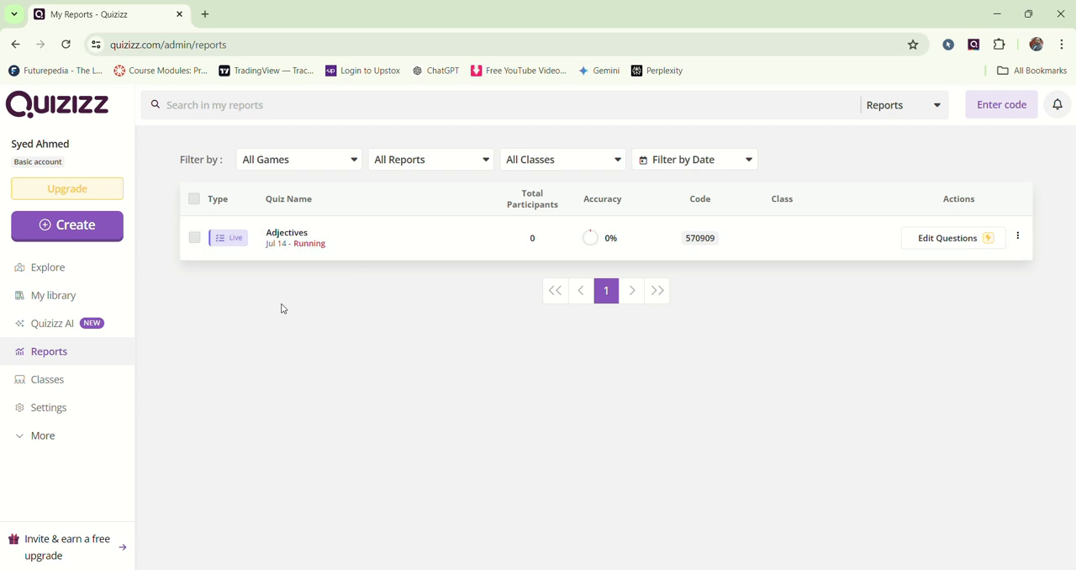
click(74, 383)
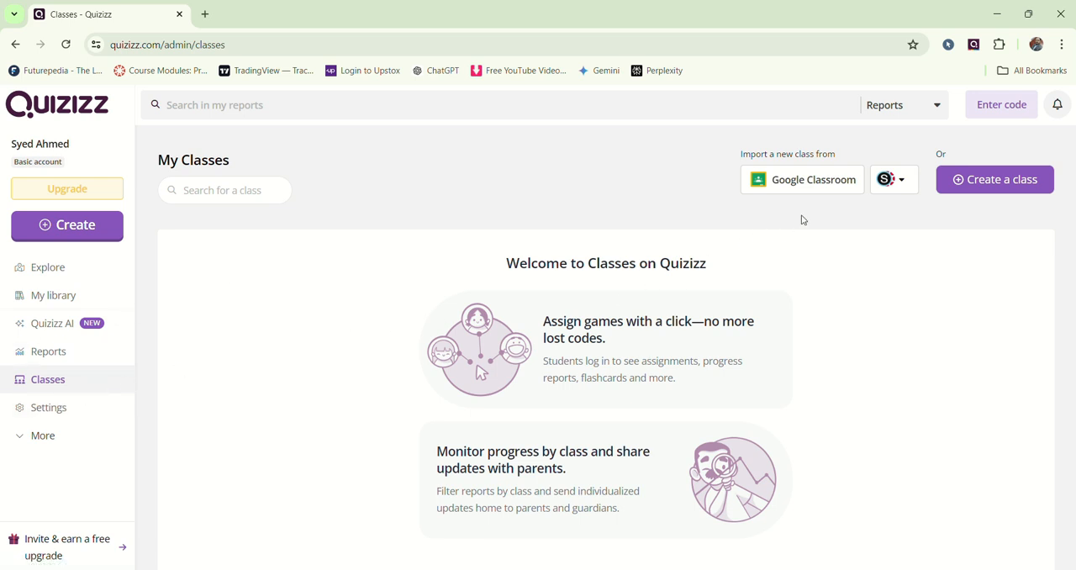
click(908, 186)
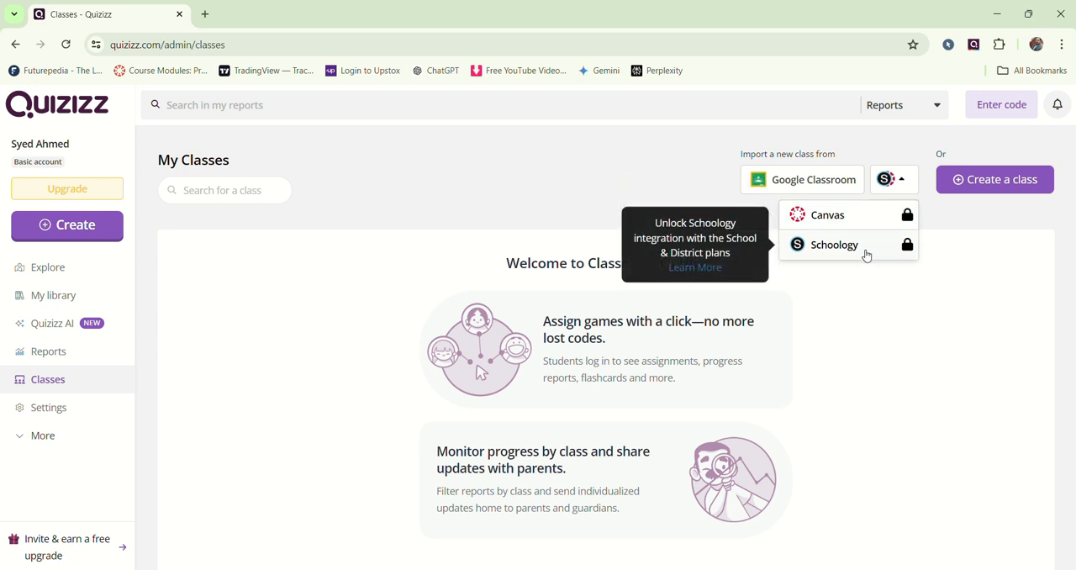
click(236, 334)
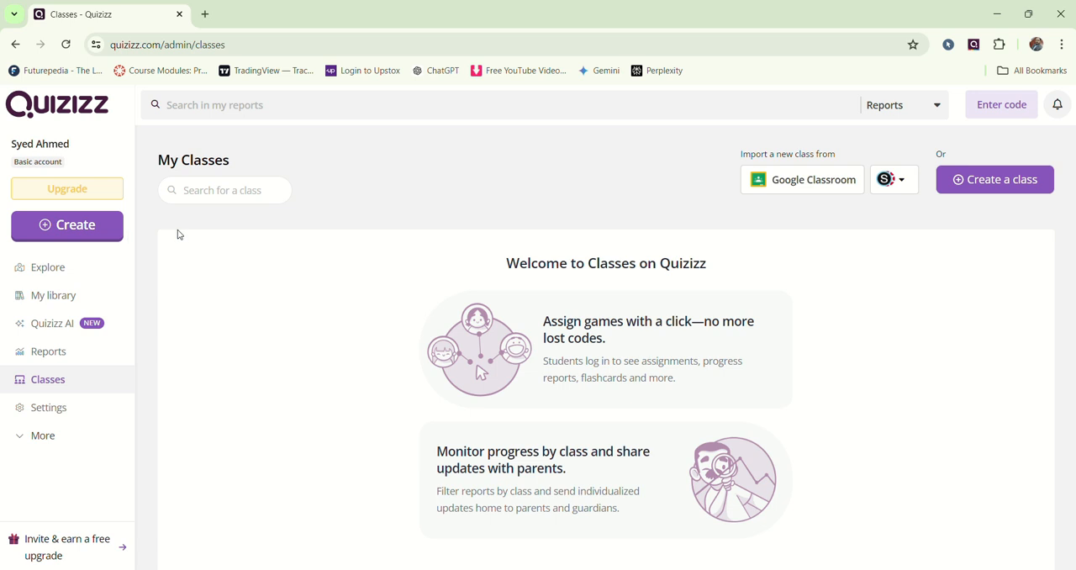
Step: Start creating a new quiz from scratch
click(95, 230)
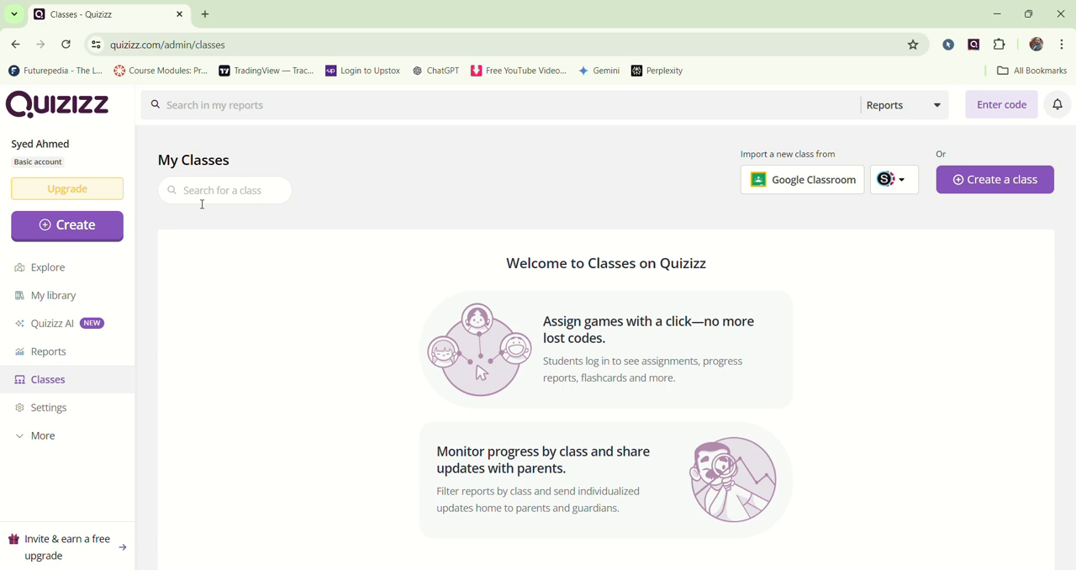
click(78, 232)
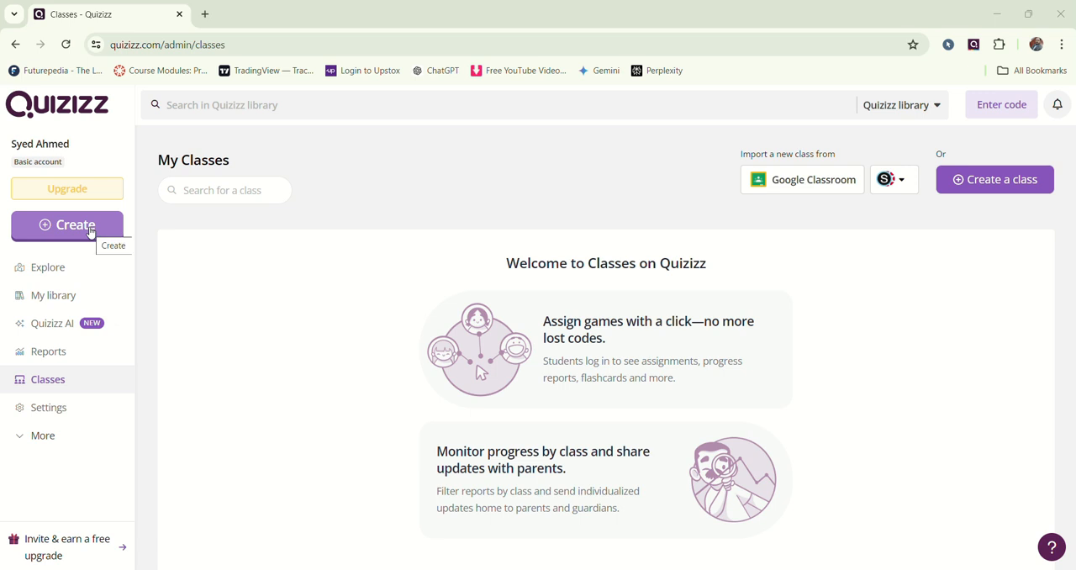
click(90, 228)
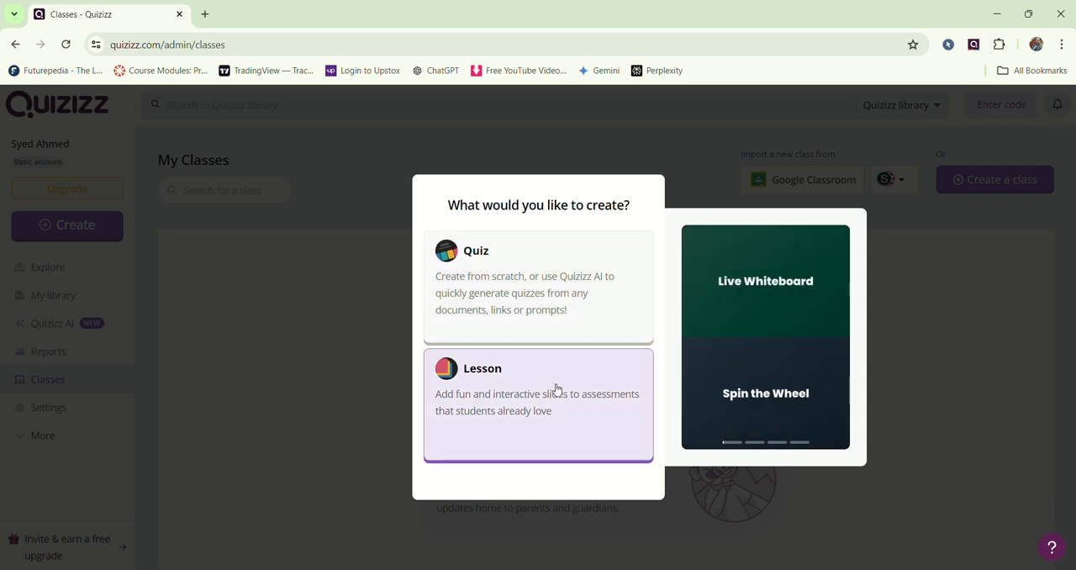
click(561, 311)
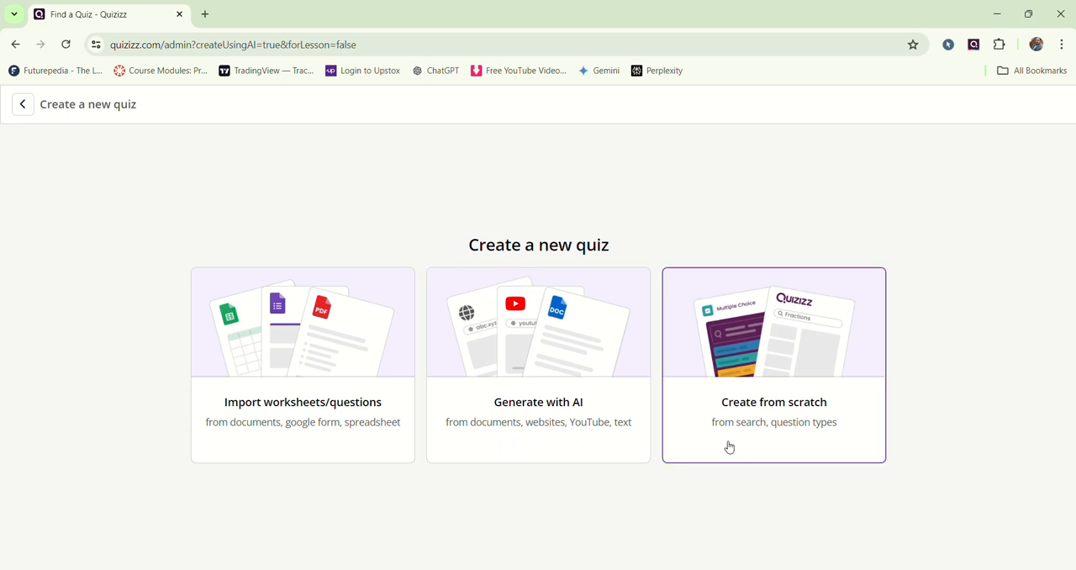
click(785, 441)
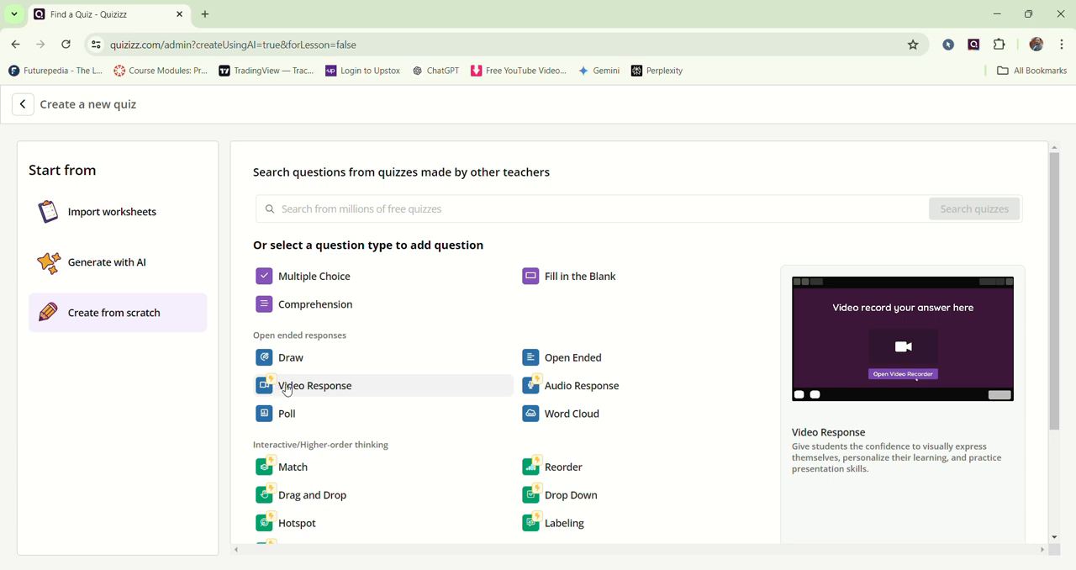
Step: Look over the available question types and add a Multiple Choice question to the new quiz
scroll(555, 398, down, 2)
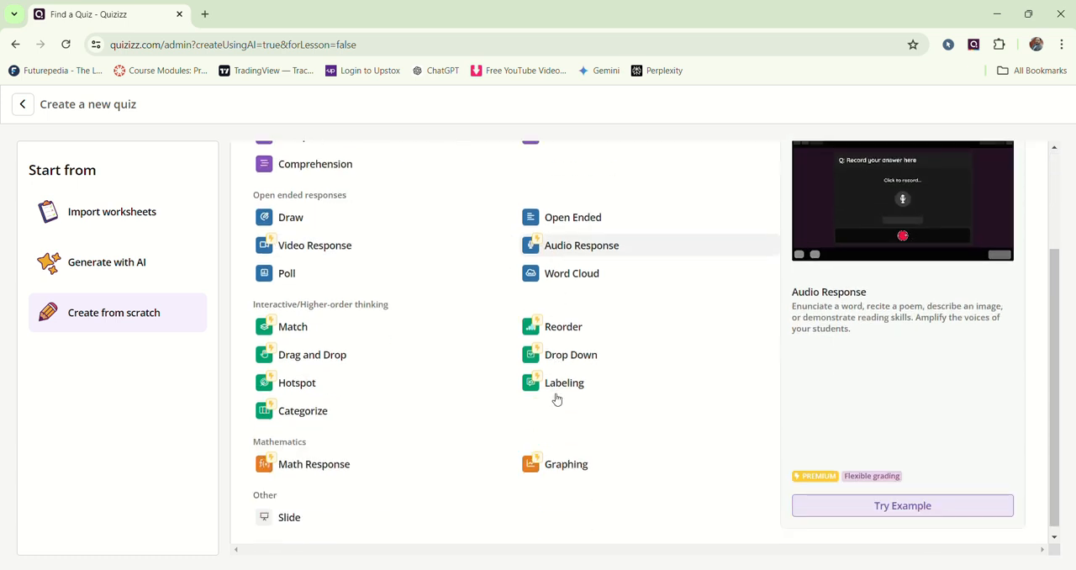
scroll(615, 399, up, 2)
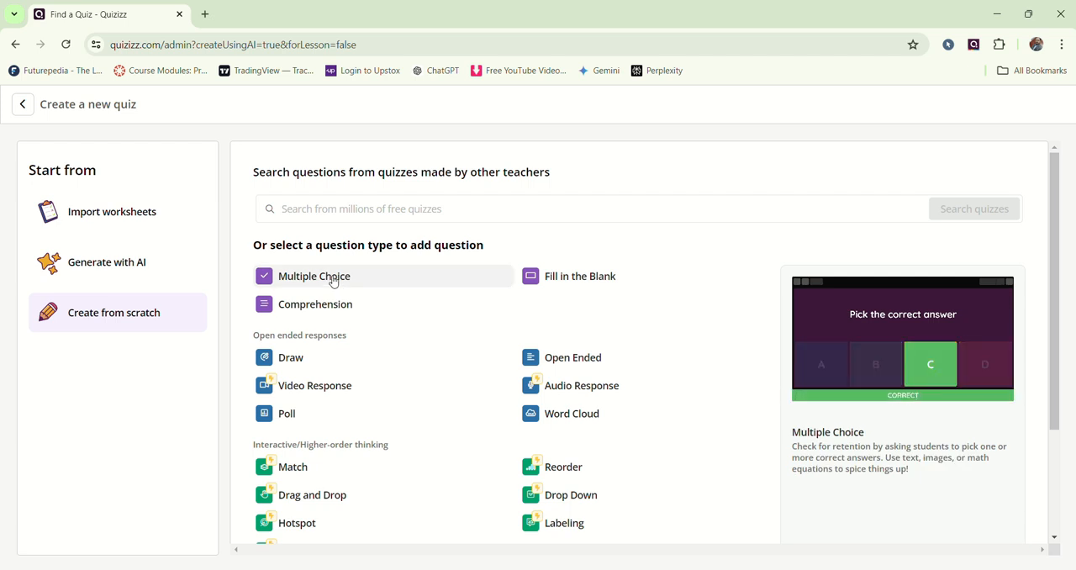
click(334, 281)
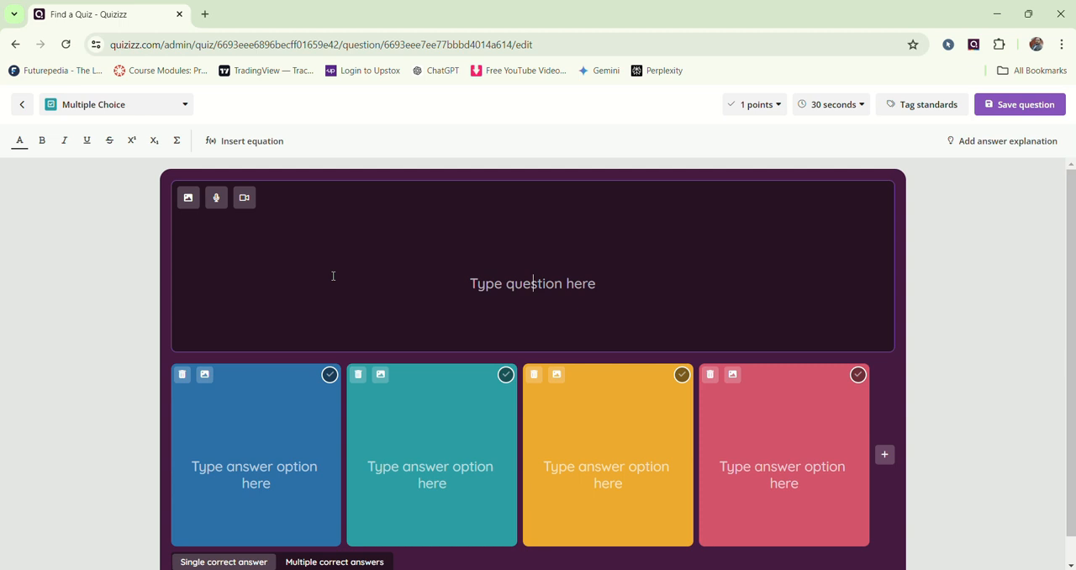
Step: Copy "Which of the following words is an adjective?" from text 1.txt in Notepad into the quiz's question text
scroll(352, 293, down, 1)
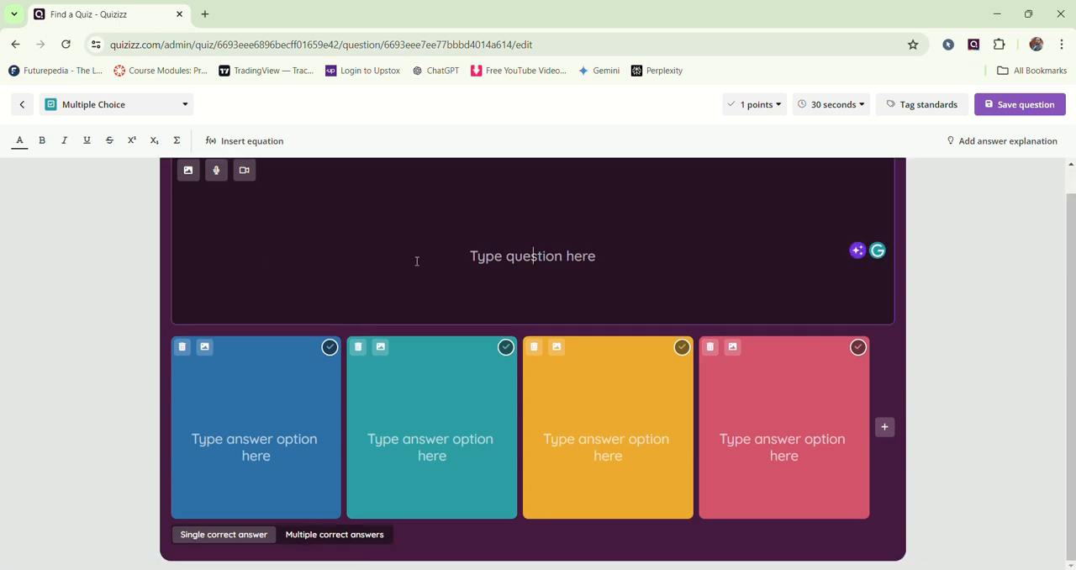
scroll(454, 269, up, 1)
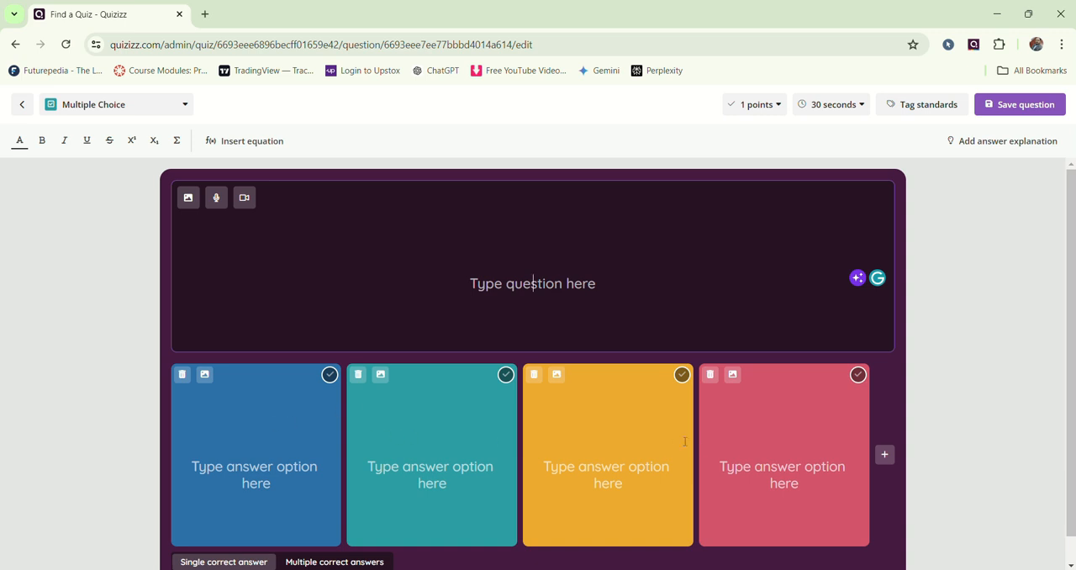
scroll(686, 441, down, 1)
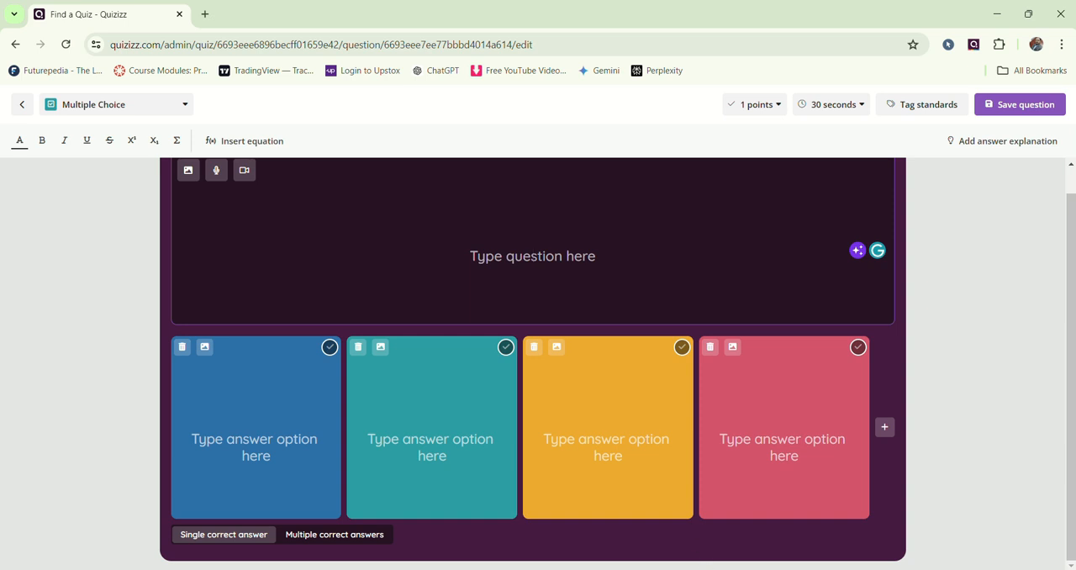
click(741, 569)
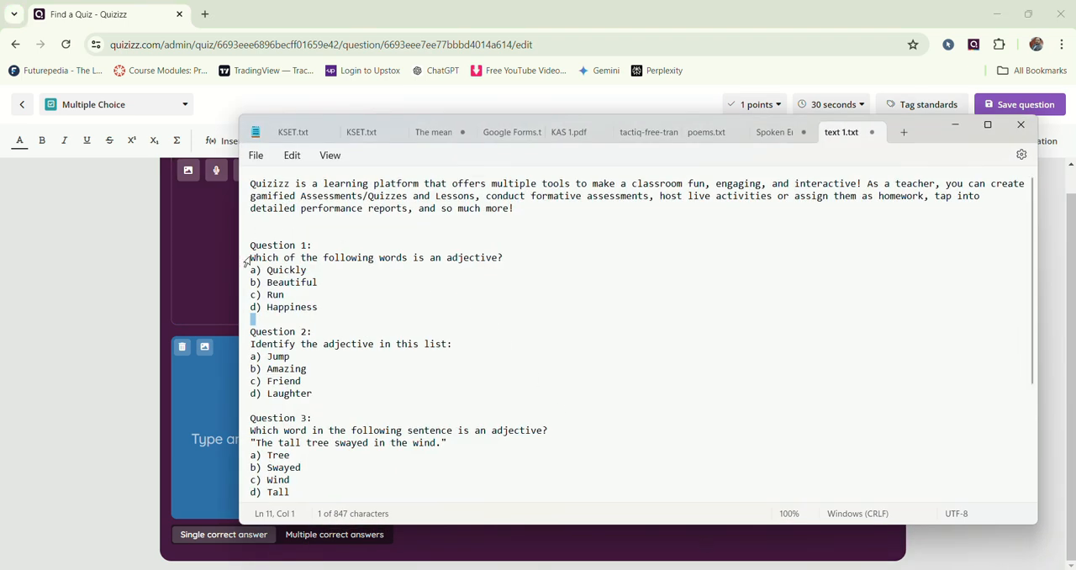
drag(249, 259, 525, 265)
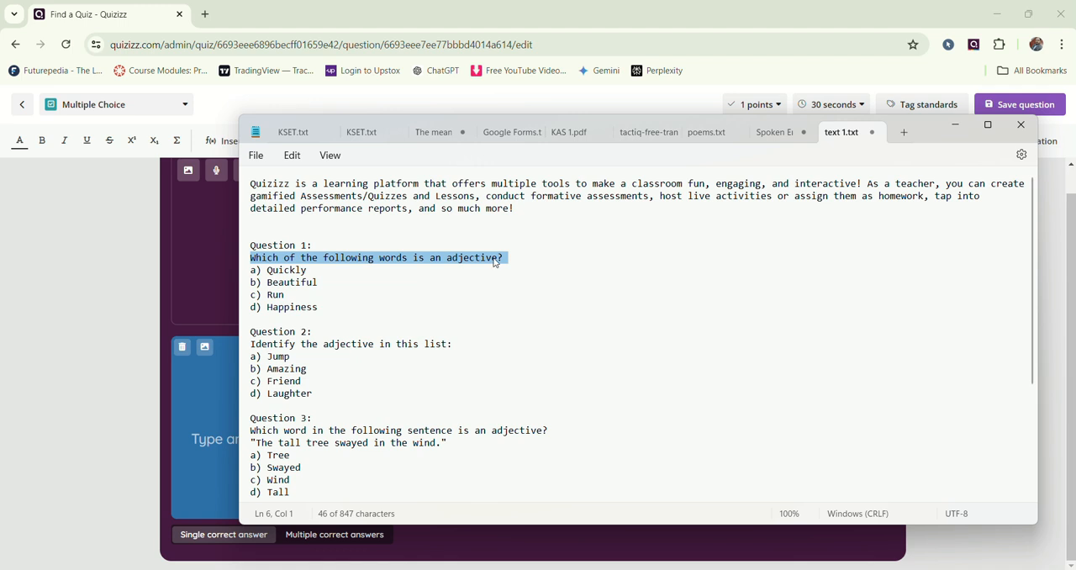
right_click(496, 260)
click(535, 75)
click(954, 125)
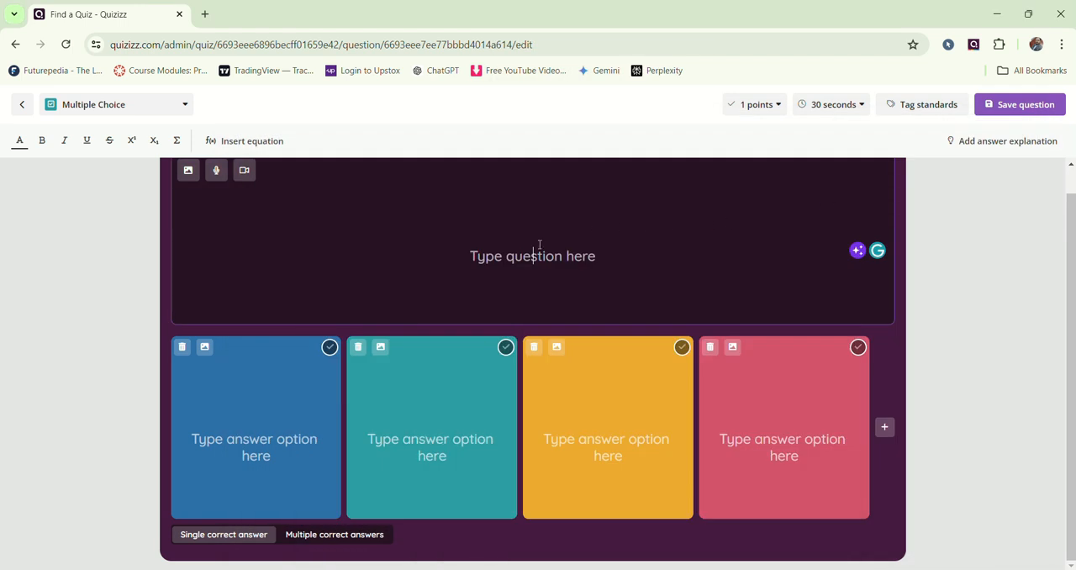
scroll(539, 253, up, 1)
key(ctrl+v)
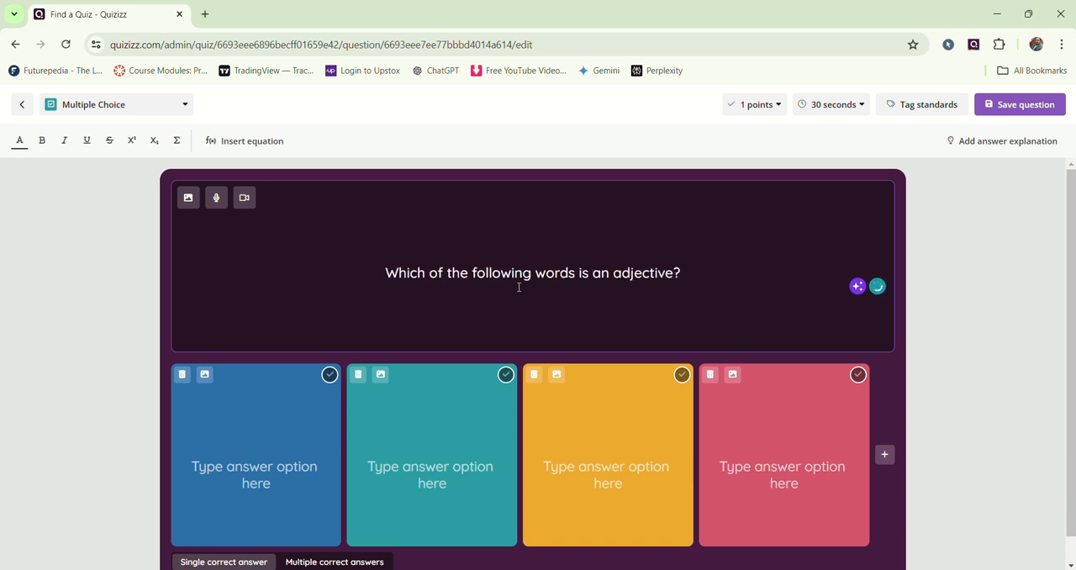
Step: Check Question 1's choices in Notepad, then enter "Quicly" and "Beautiful" as the first two answer options in the quiz
key(alt+Tab)
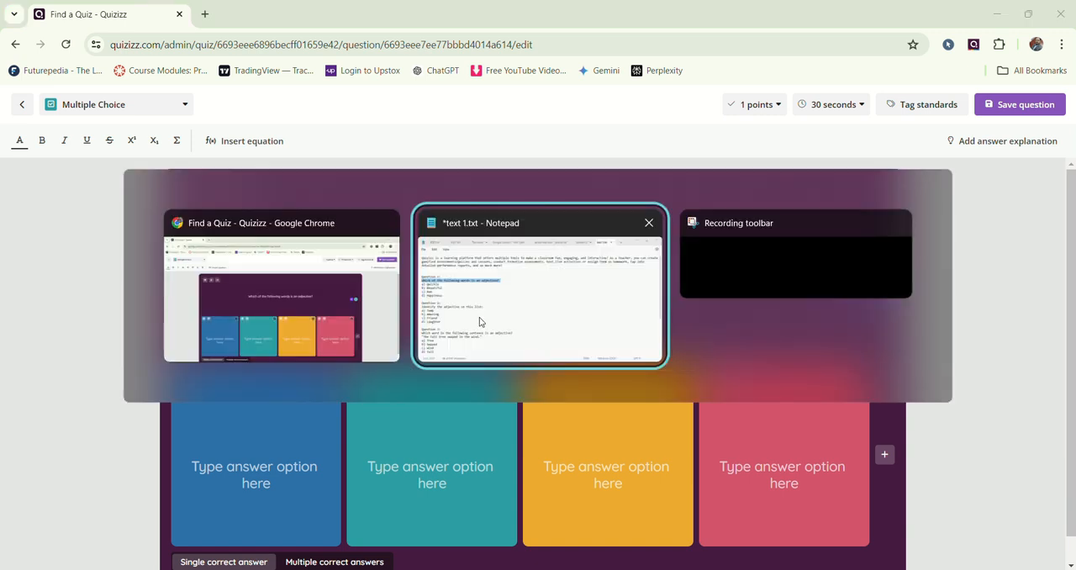
click(493, 315)
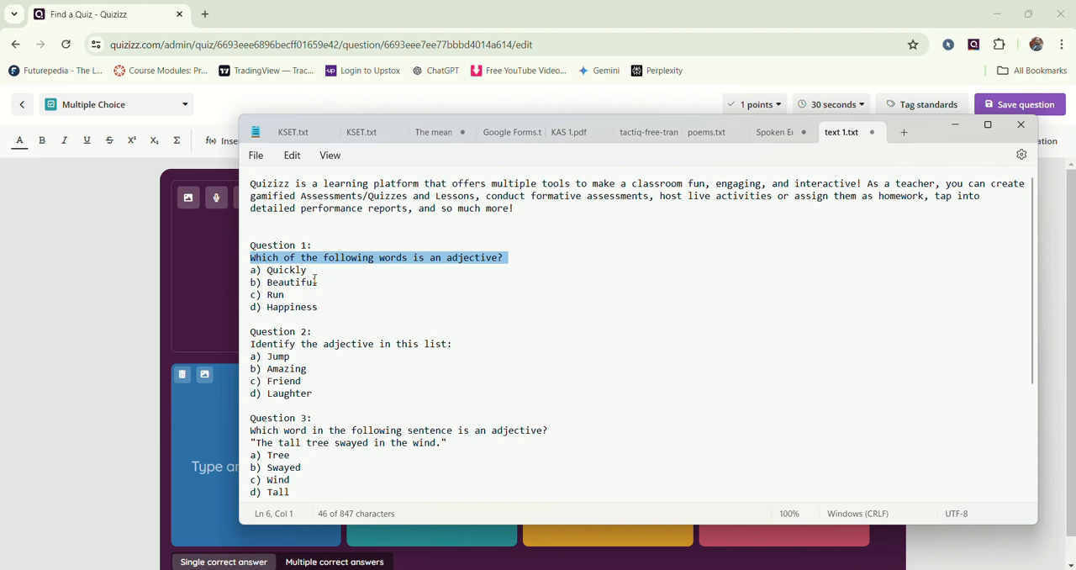
key(alt+Tab)
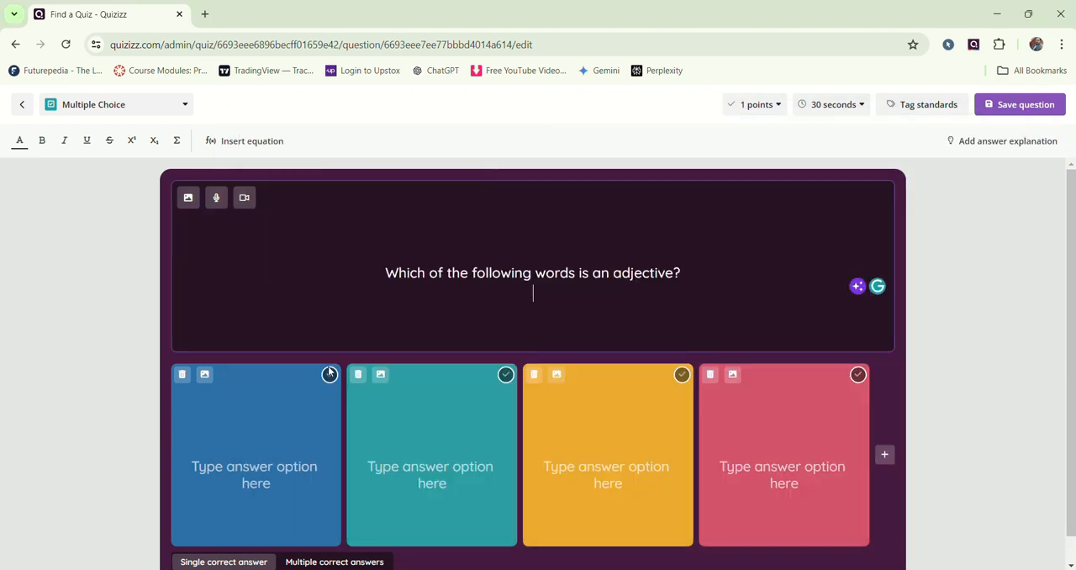
click(254, 468)
text(Q)
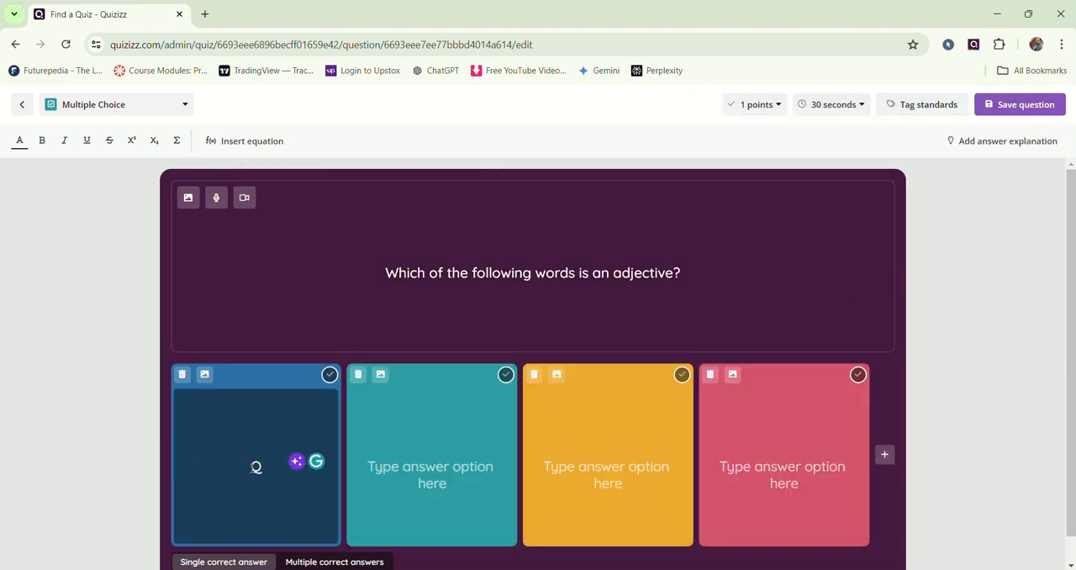
text(uicly)
click(432, 467)
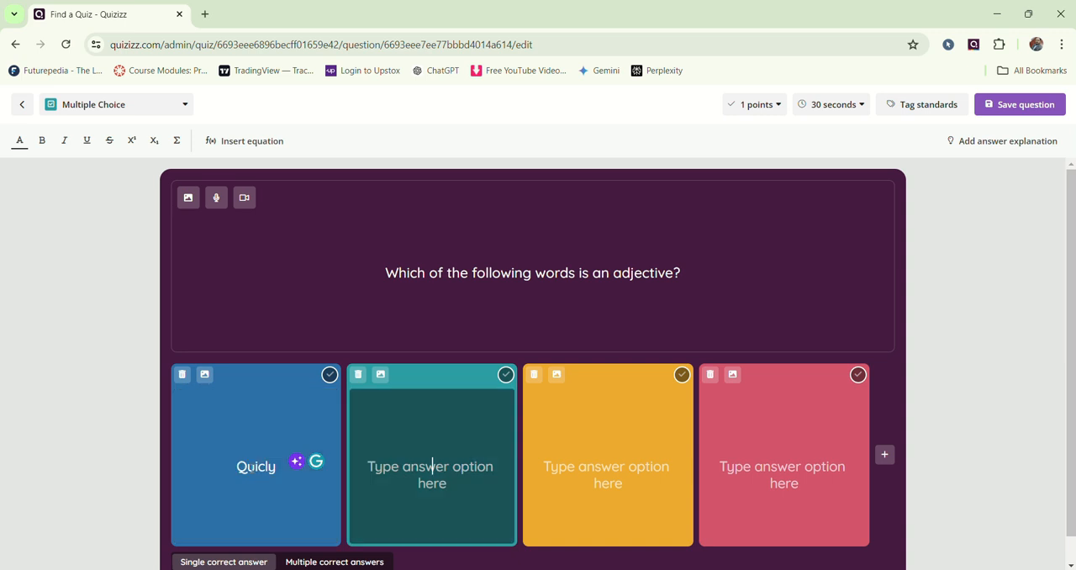
text(Bea)
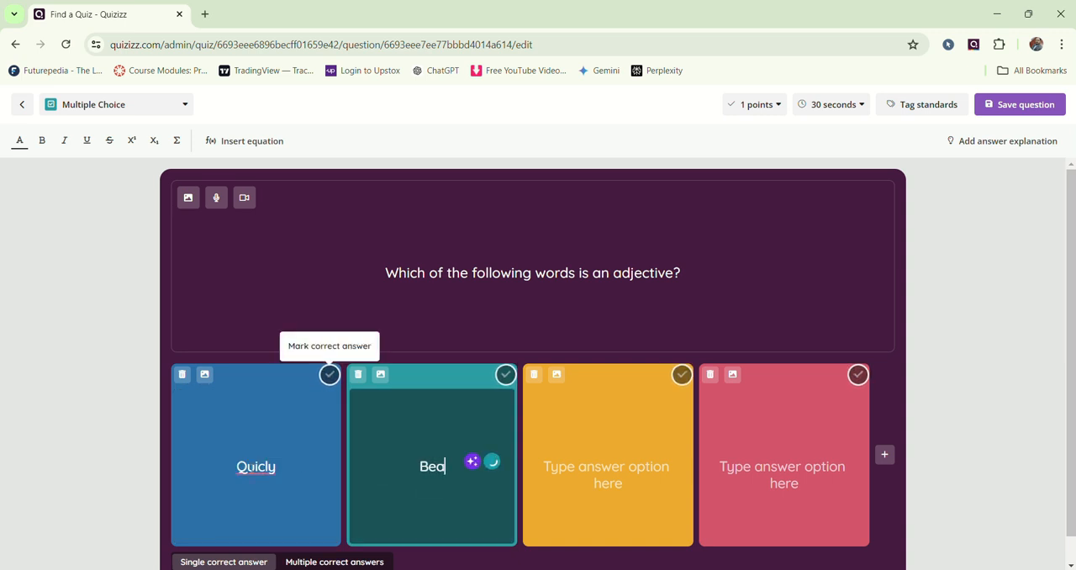
text(utiful)
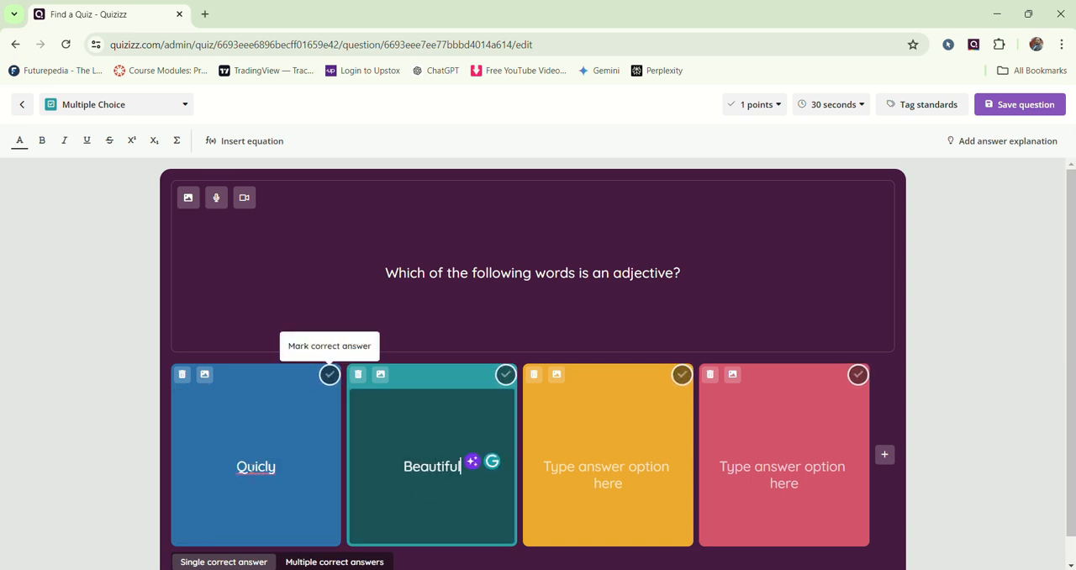
Step: Check Question 1 in Notepad, enter "Run" and "Happiness" as the last two answer options, and correct the first option's spelling to "Quickly"
key(alt+Tab)
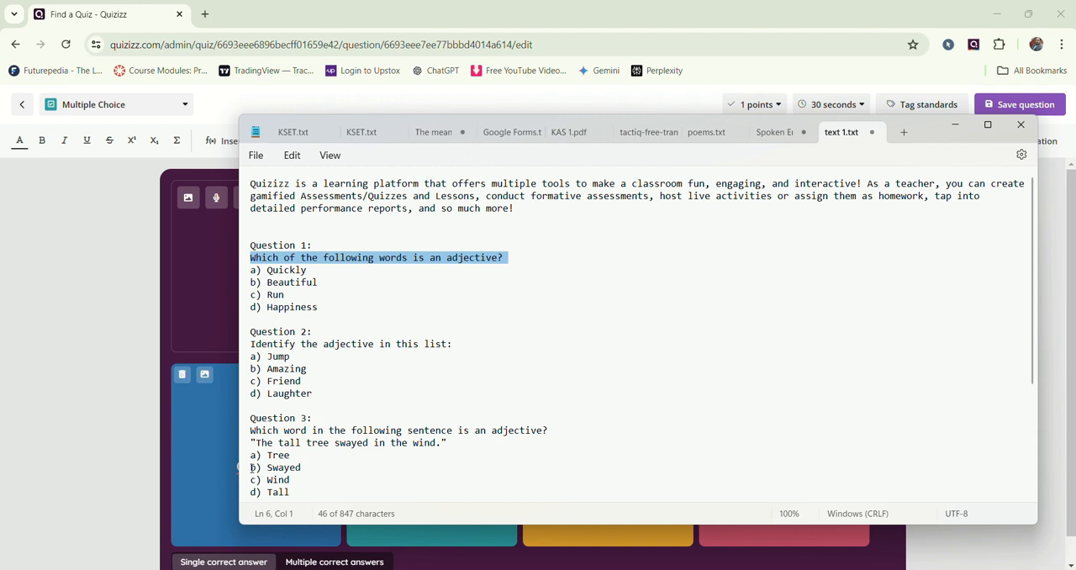
key(alt+Tab)
click(608, 466)
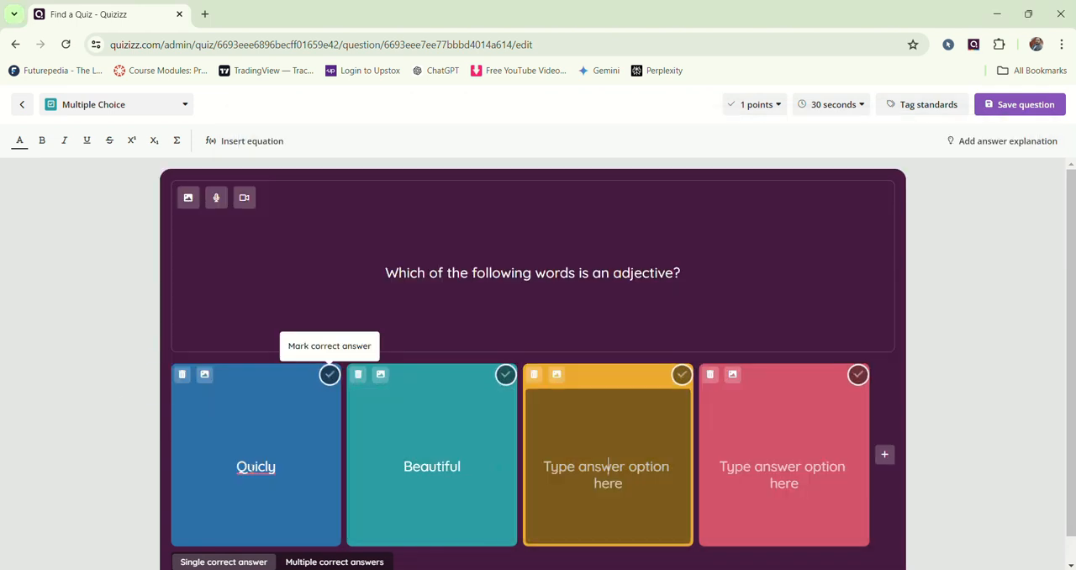
text(Run)
click(784, 466)
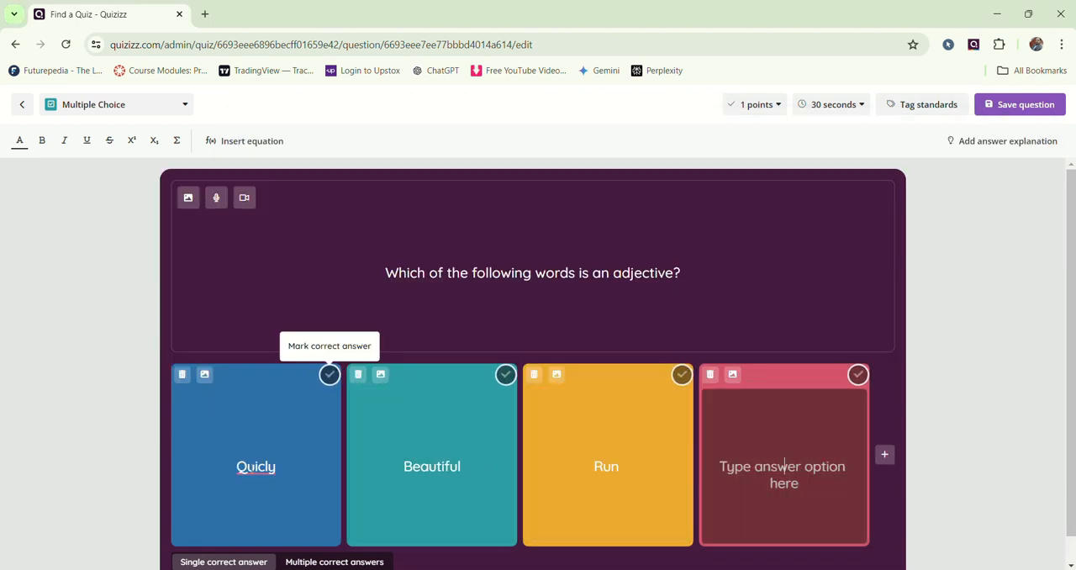
text(Happiness)
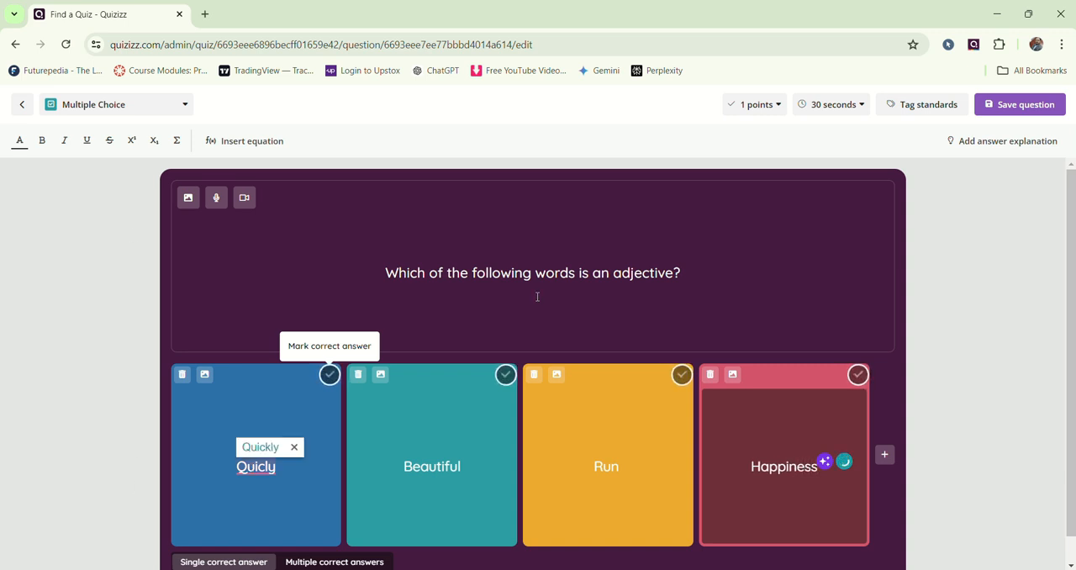
click(269, 447)
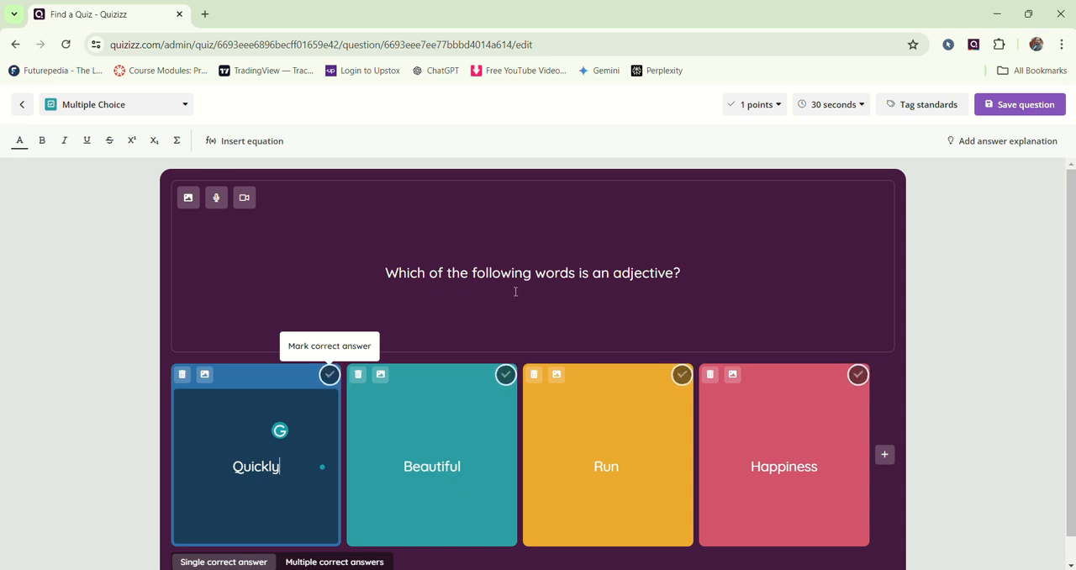
Step: Mark "Beautiful" as the single correct answer and save the question
click(505, 375)
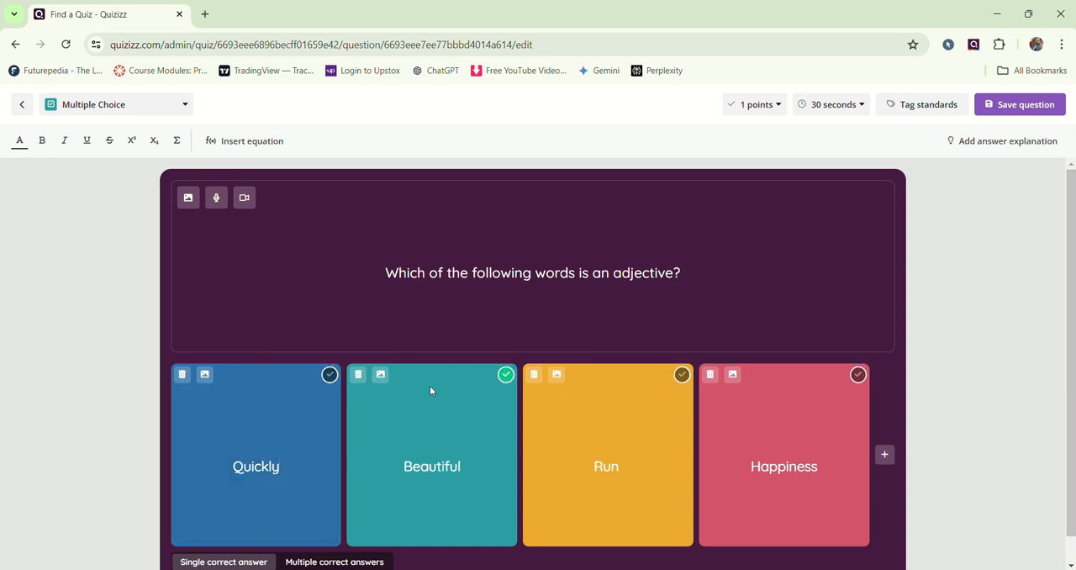
click(330, 376)
click(507, 376)
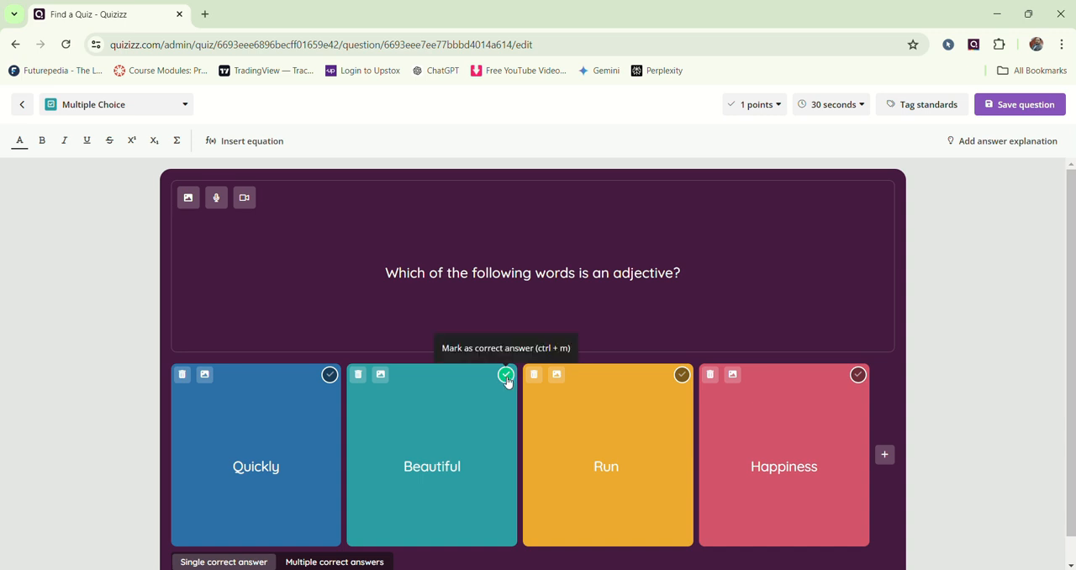
scroll(507, 382, down, 1)
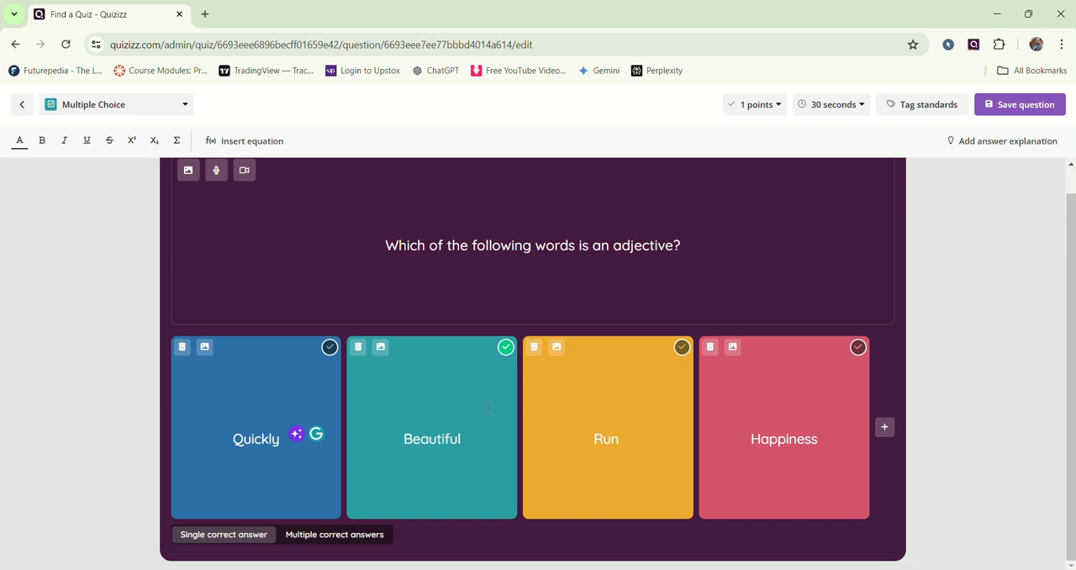
scroll(488, 407, up, 1)
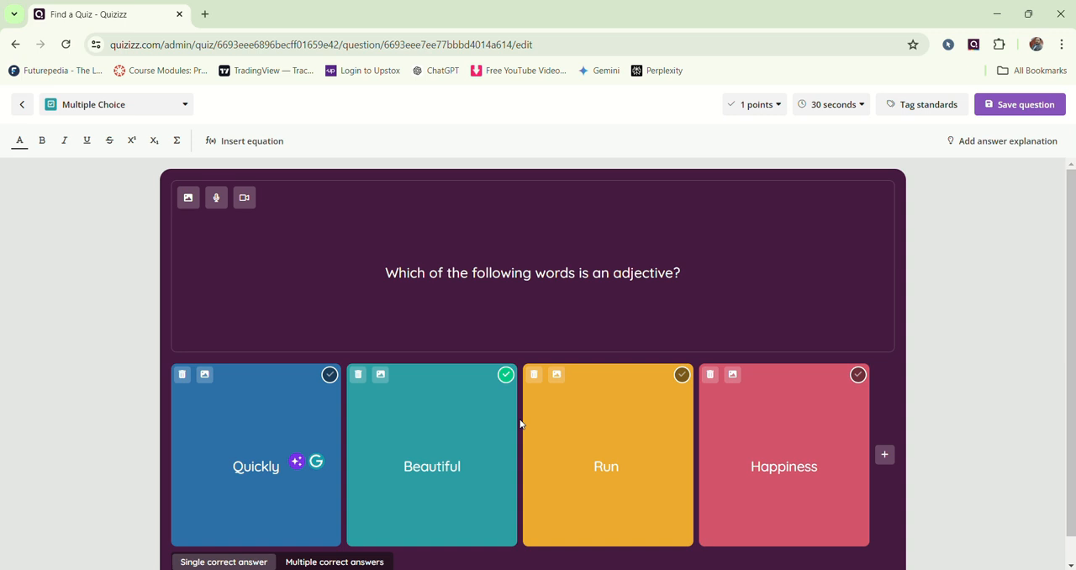
click(1013, 108)
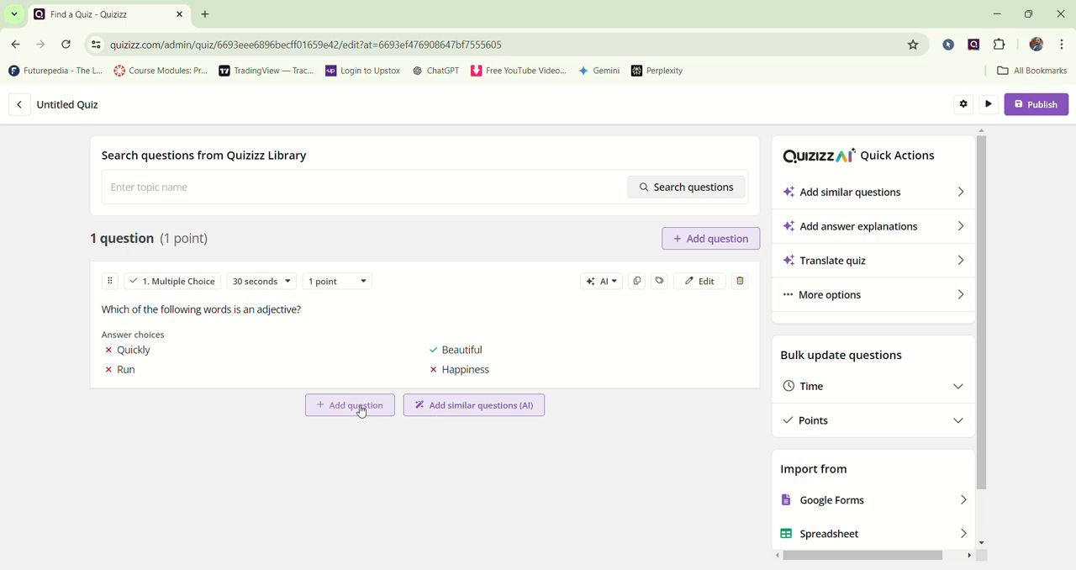
Step: Add another Multiple Choice question and copy "Identify the adjective in this list:" from text 1.txt in Notepad into its question text
click(360, 408)
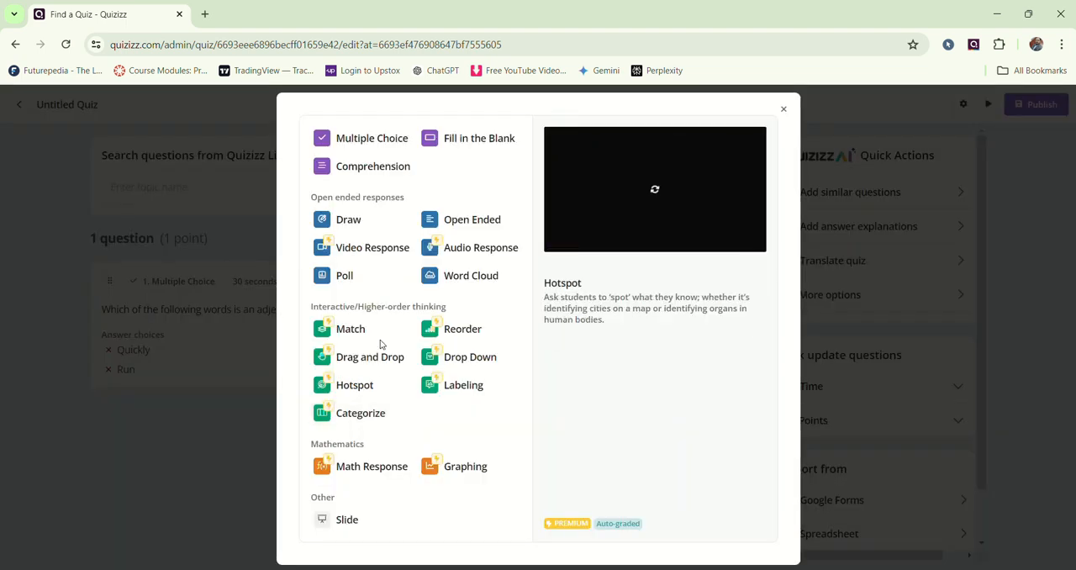
click(370, 138)
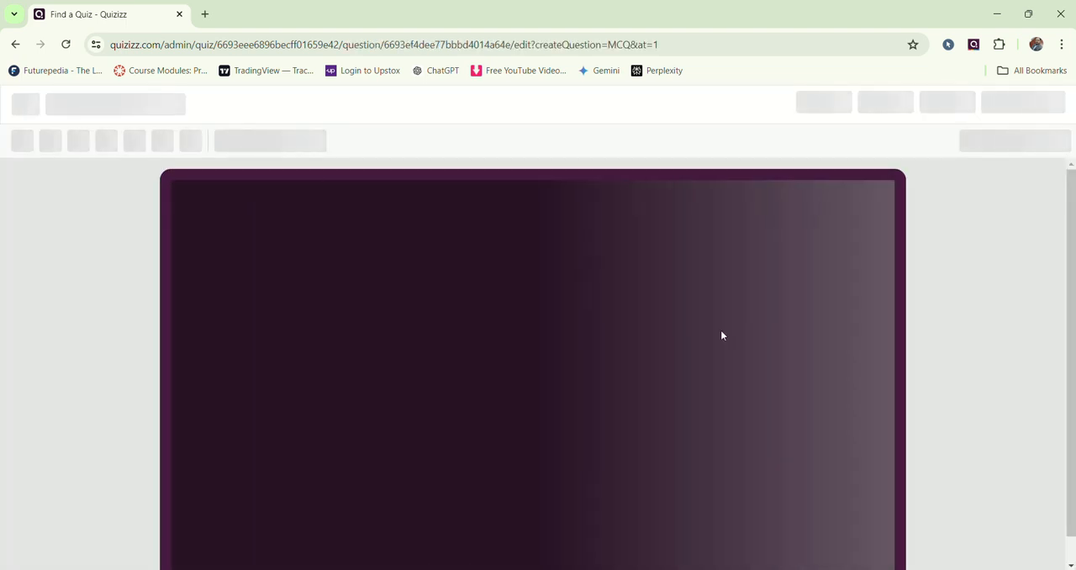
key(alt+Tab)
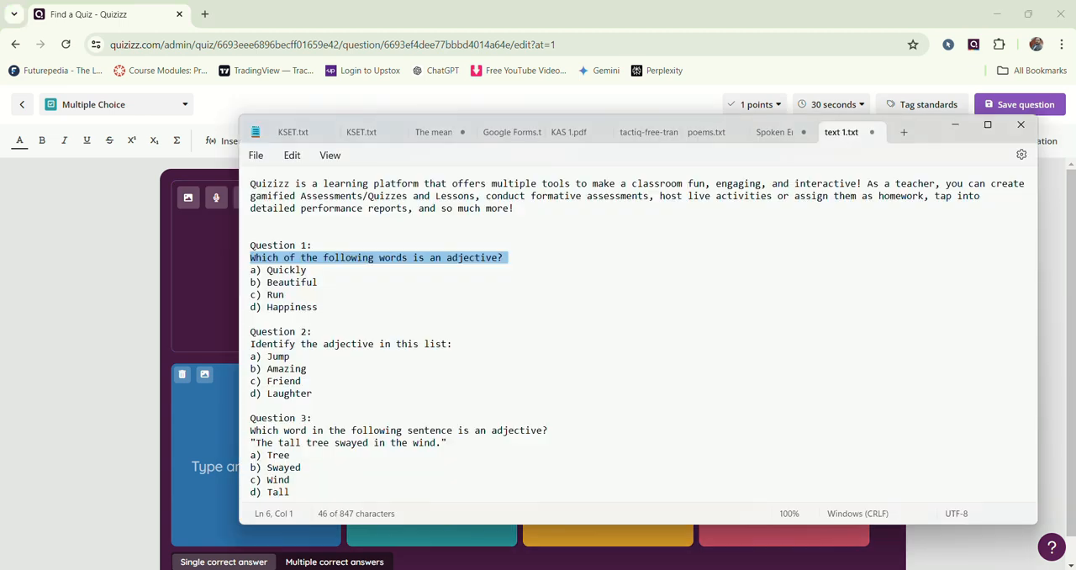
drag(251, 344, 455, 345)
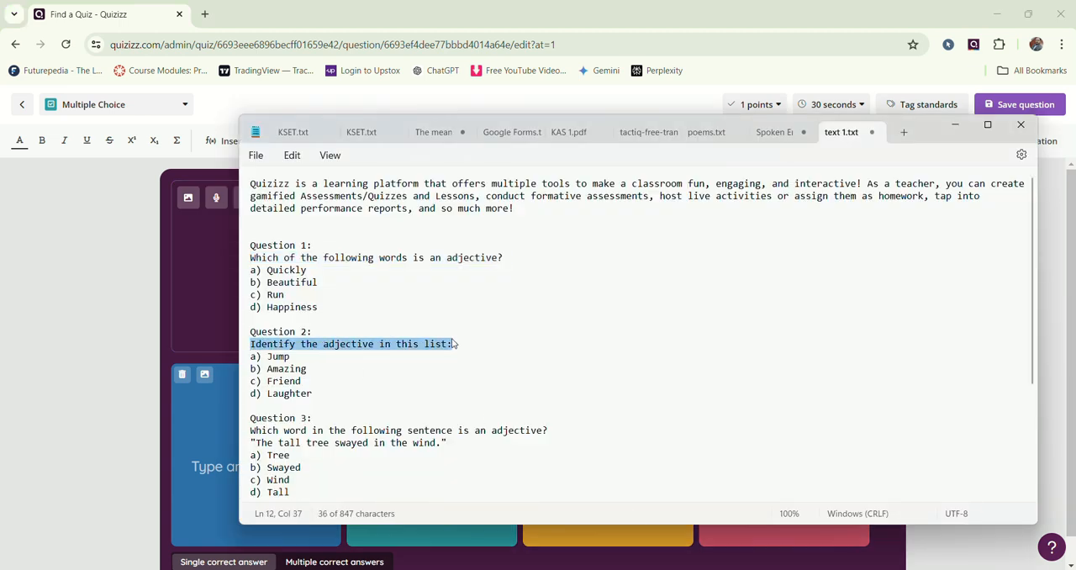
right_click(409, 345)
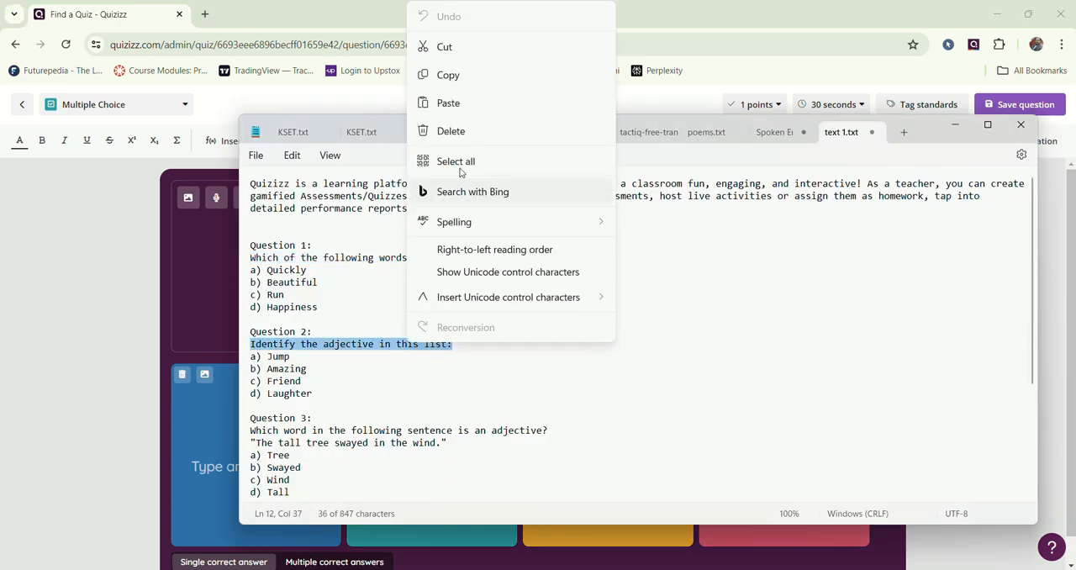
click(462, 77)
key(alt+Tab)
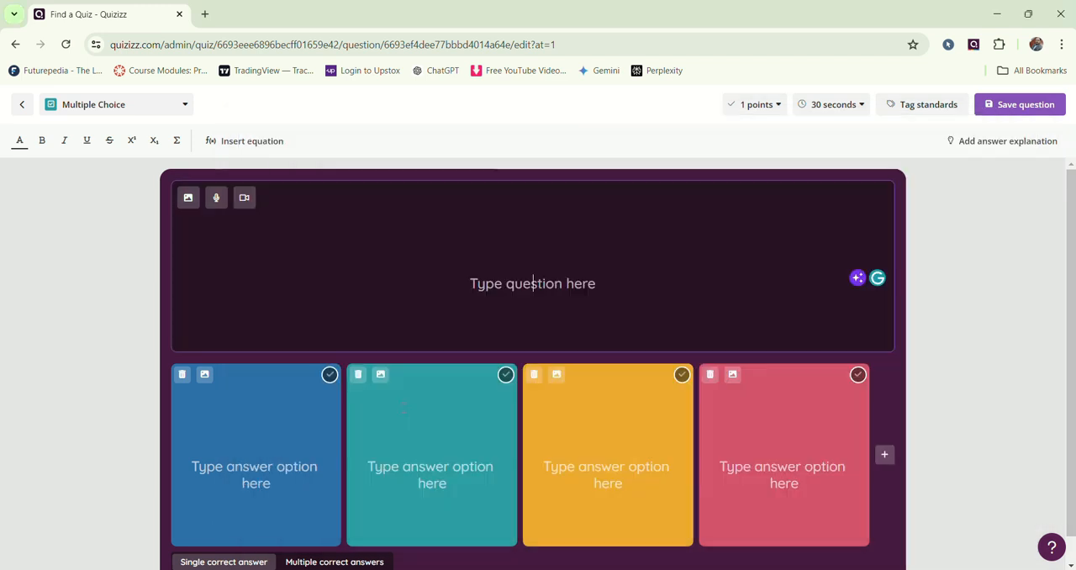
key(ctrl+v)
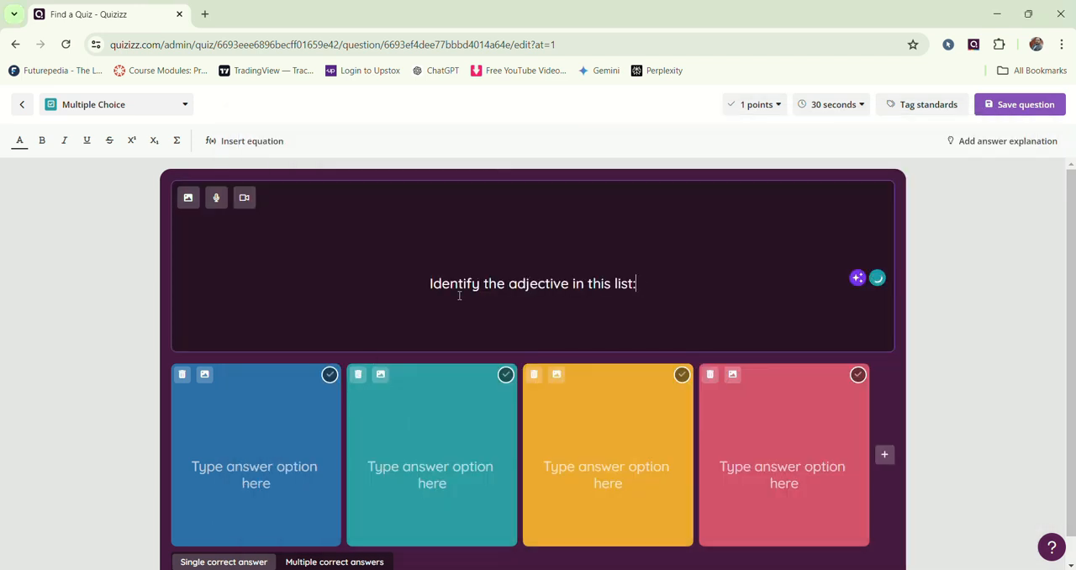
Step: Check Question 2's choices in Notepad, then enter "Jump" and "Amazing" as the first two answer options in the quiz
key(alt+Tab)
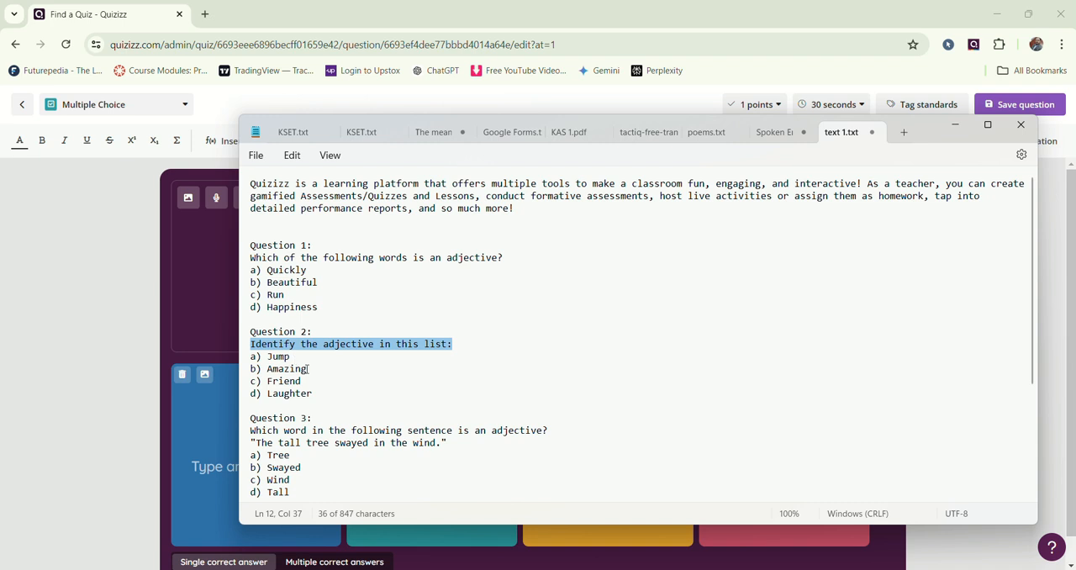
key(alt+Tab)
click(212, 448)
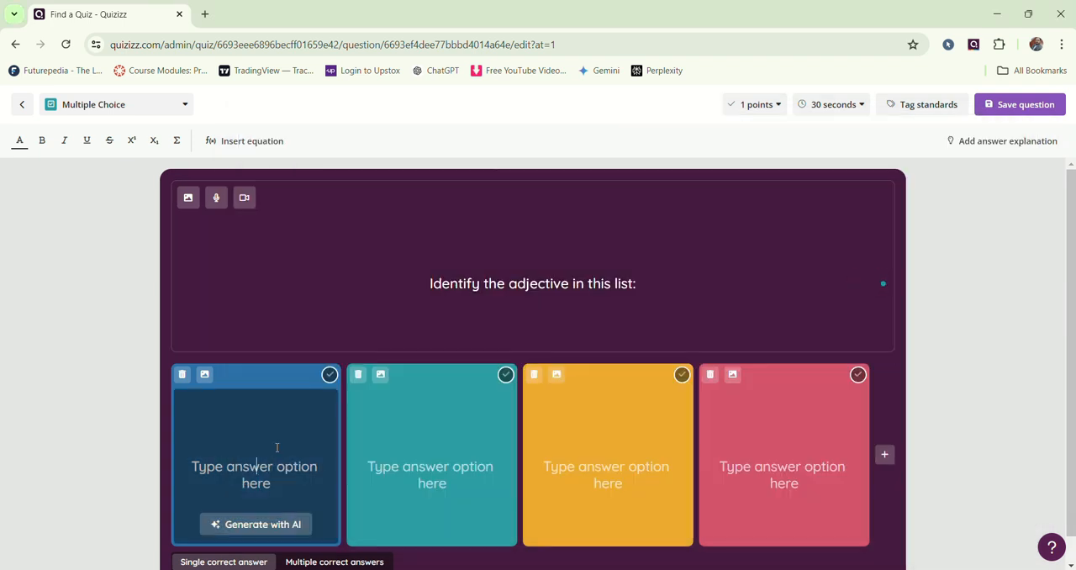
text(Jum)
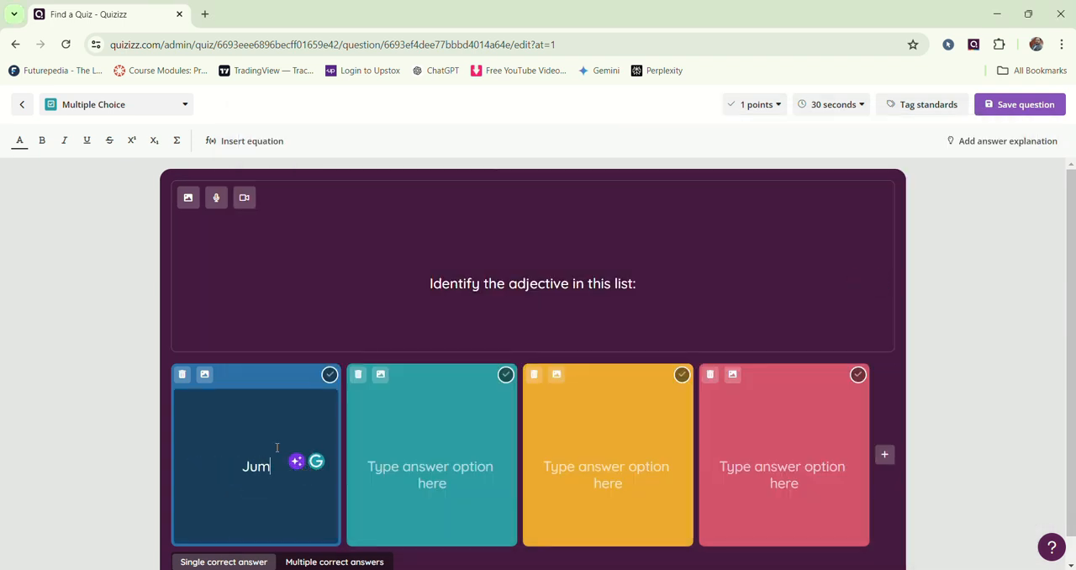
text(p)
key(Tab)
text(Amazin)
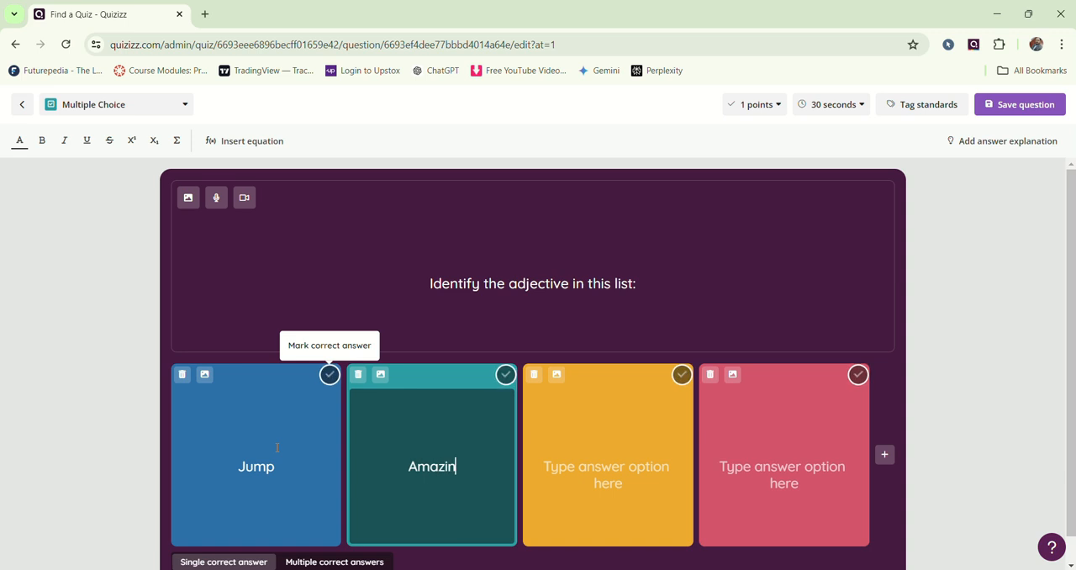
text(g)
key(Tab)
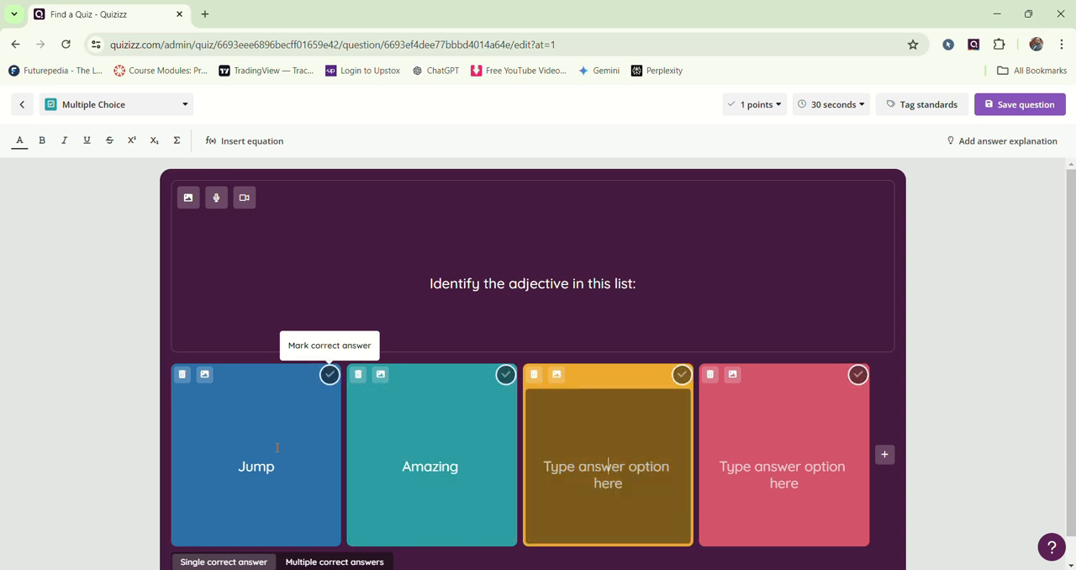
Step: Check Question 2's remaining choices in Notepad, then enter "Friend" and "Laughter" as the third and fourth answer options
key(alt+Tab)
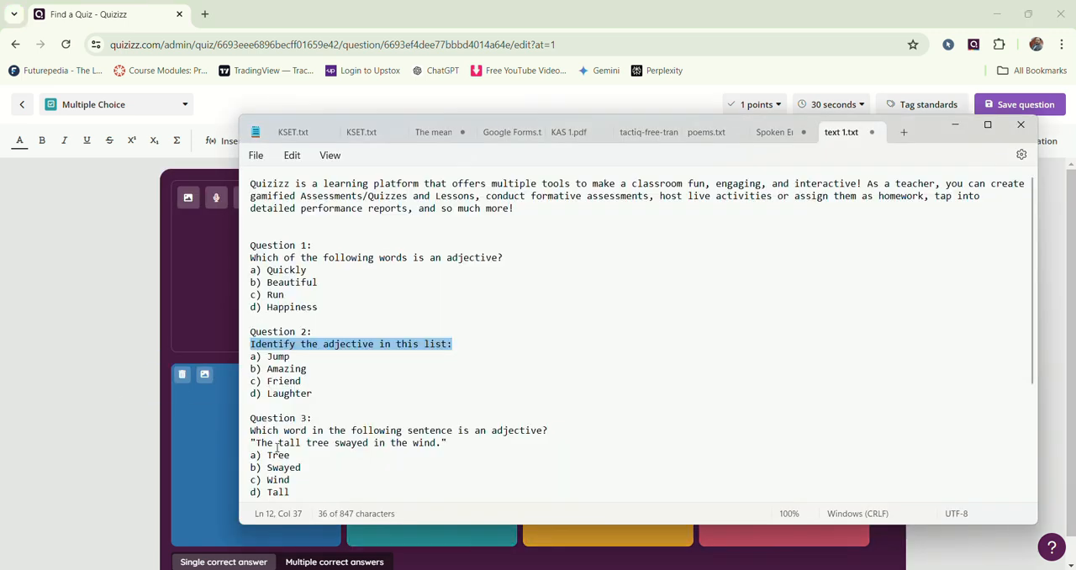
key(alt+Tab)
text(Friend)
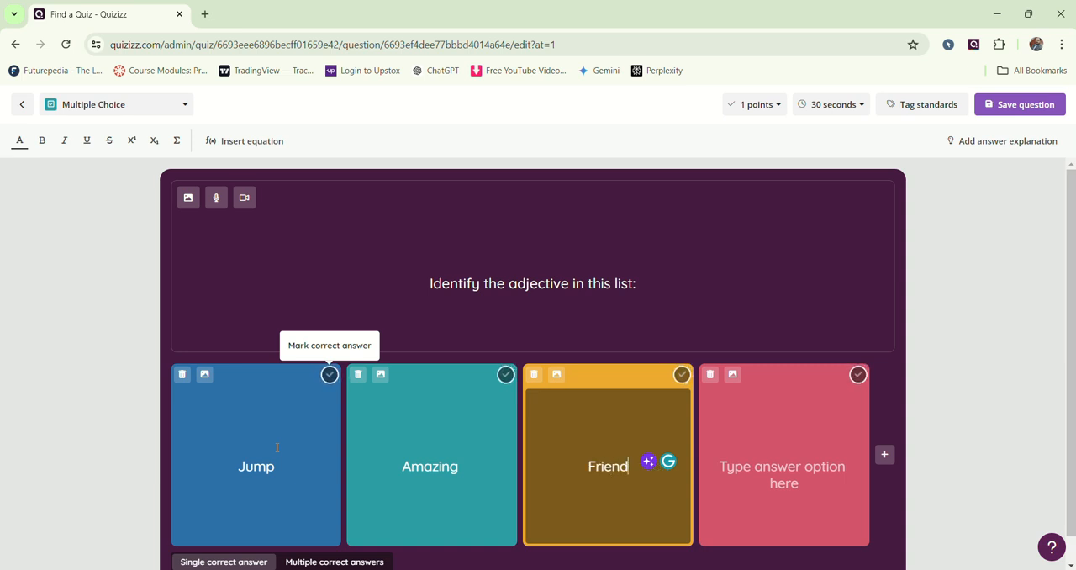
key(Tab)
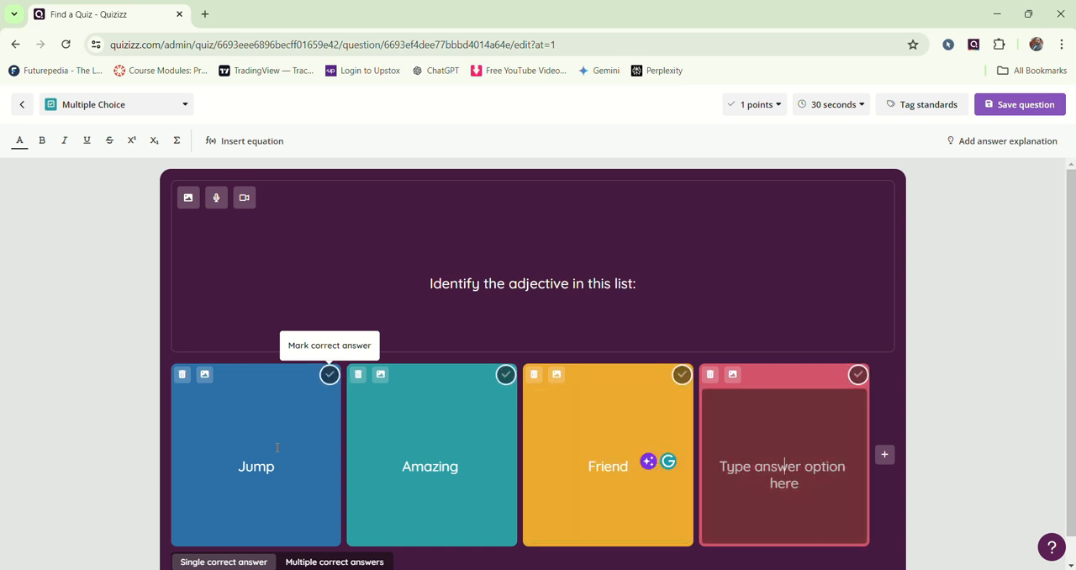
text(Laughter)
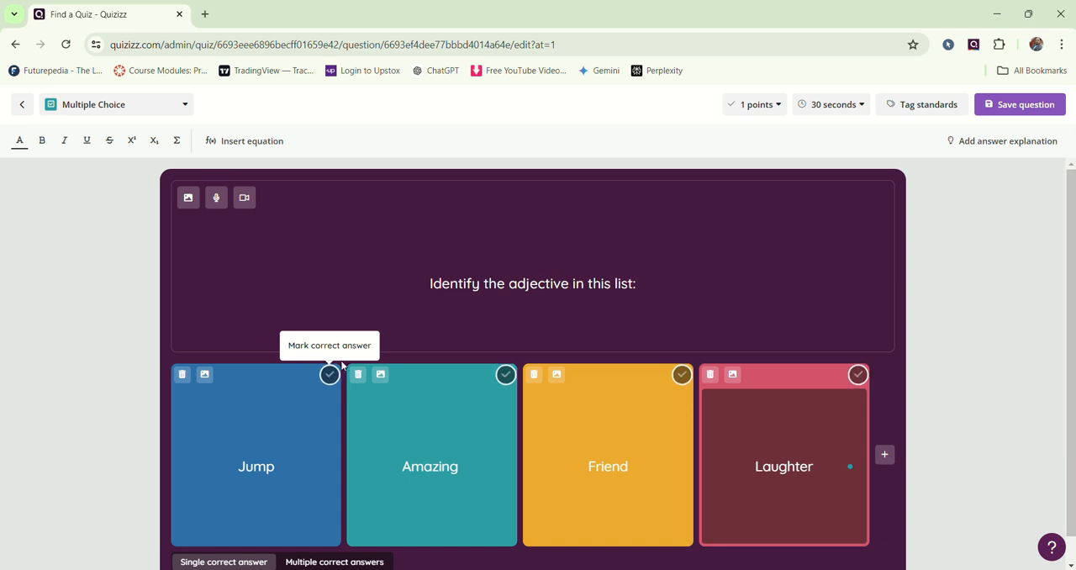
Step: Mark "Amazing" as the correct answer and save the second question
click(504, 380)
click(505, 375)
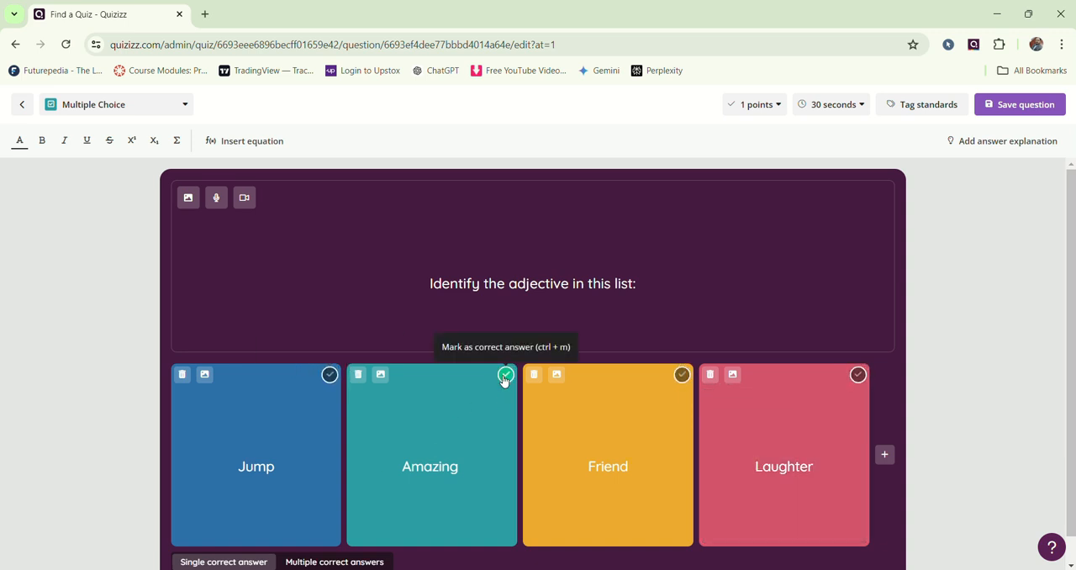
scroll(504, 381, down, 1)
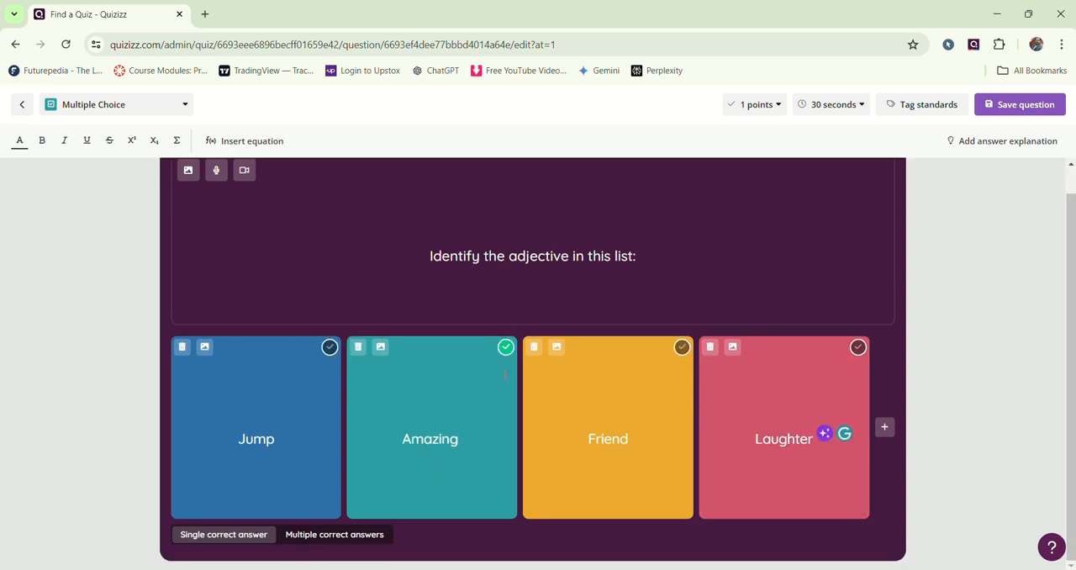
click(1011, 110)
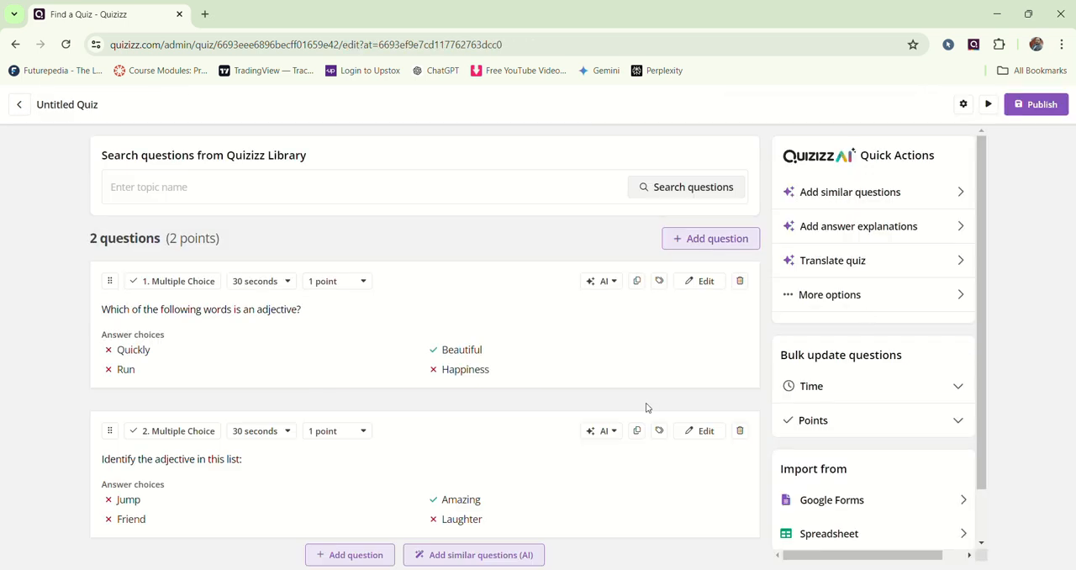
Step: Generate similar questions with Quizizz AI, review the suggested adjective questions, and save them all to the quiz
scroll(647, 406, down, 1)
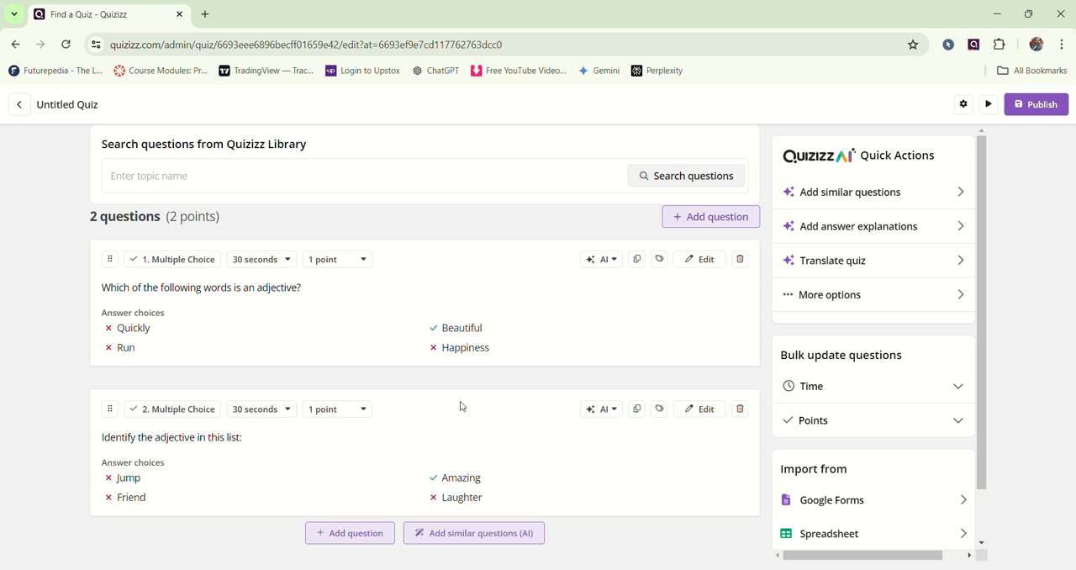
click(485, 538)
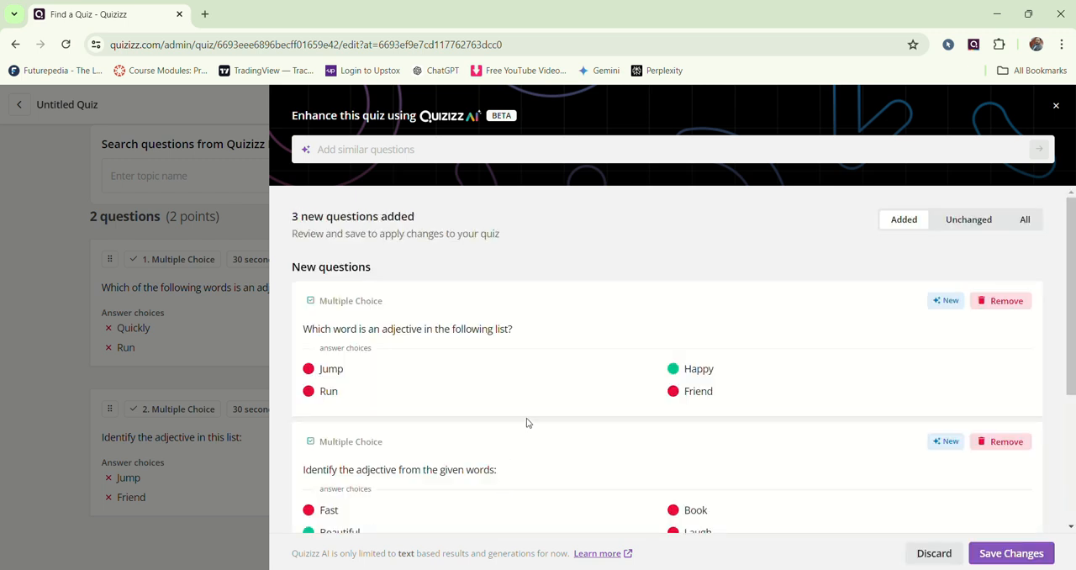
scroll(527, 422, down, 2)
scroll(548, 402, up, 1)
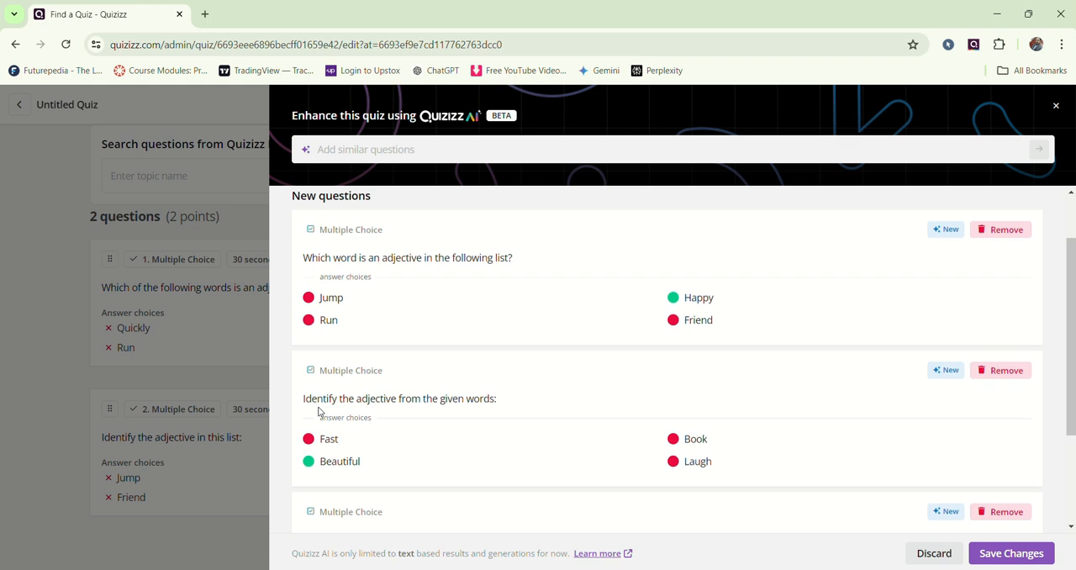
scroll(476, 341, down, 1)
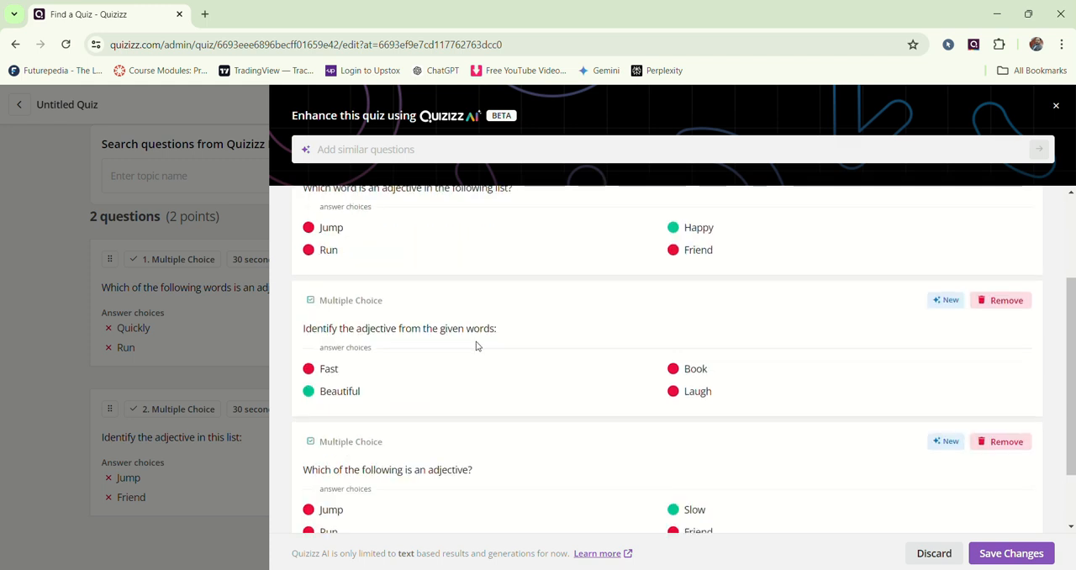
scroll(475, 341, down, 1)
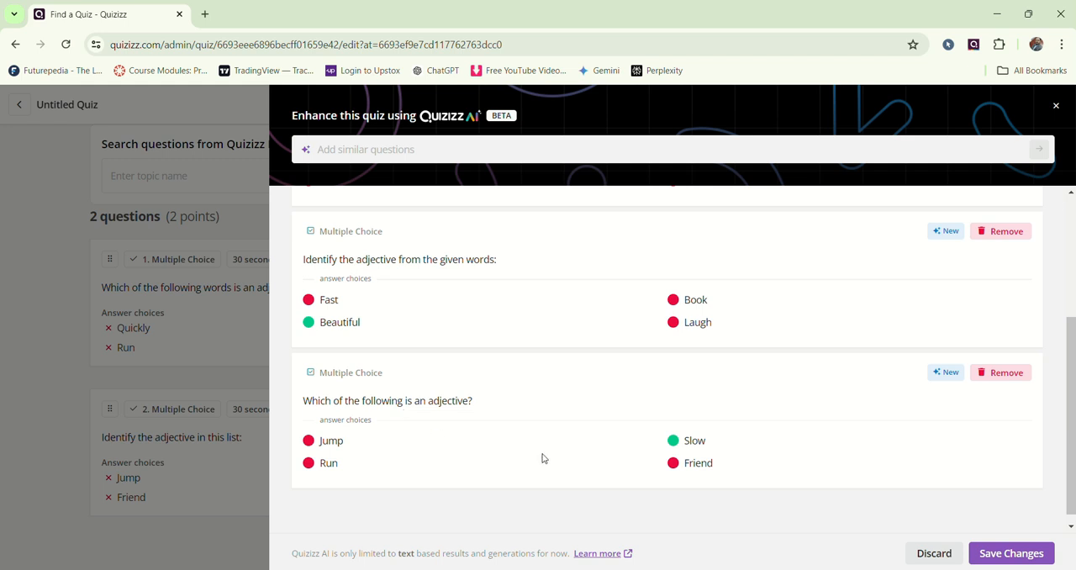
click(1011, 554)
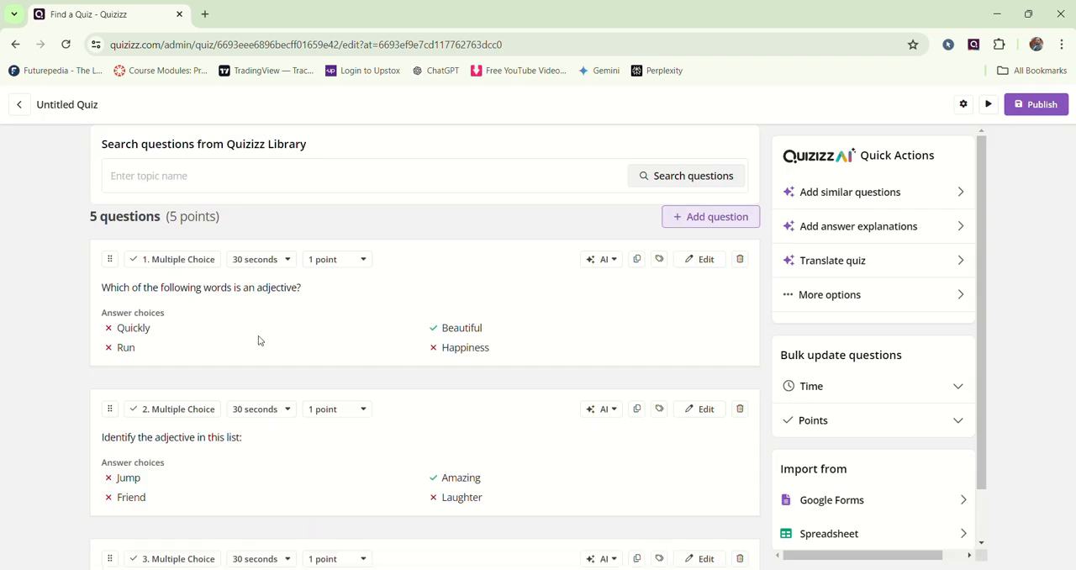
Step: Review the quiz's five questions with their answer choices and compare them with the remaining questions in the Notepad notes
scroll(259, 340, down, 3)
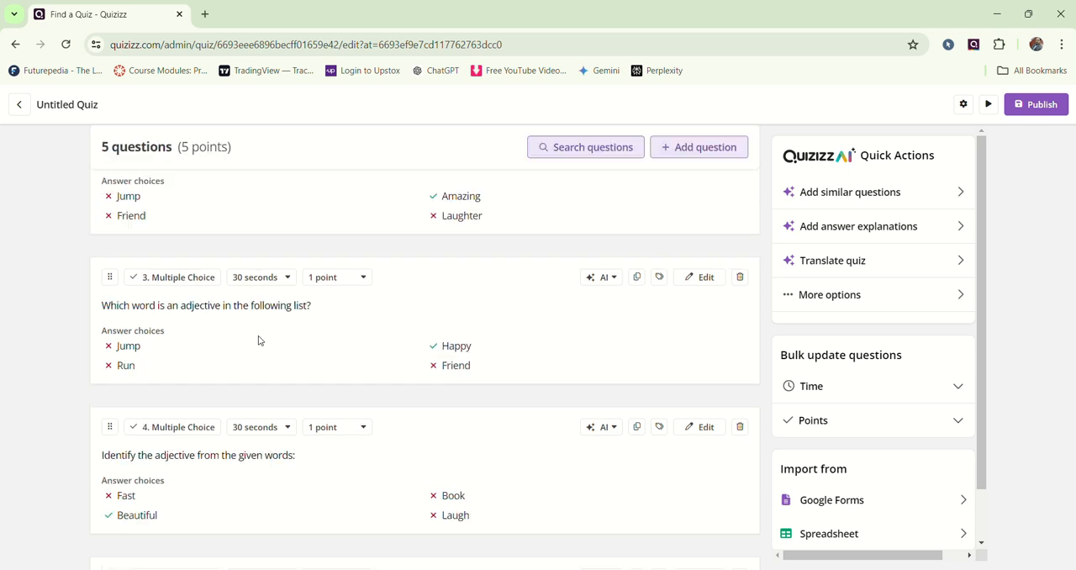
scroll(259, 340, down, 2)
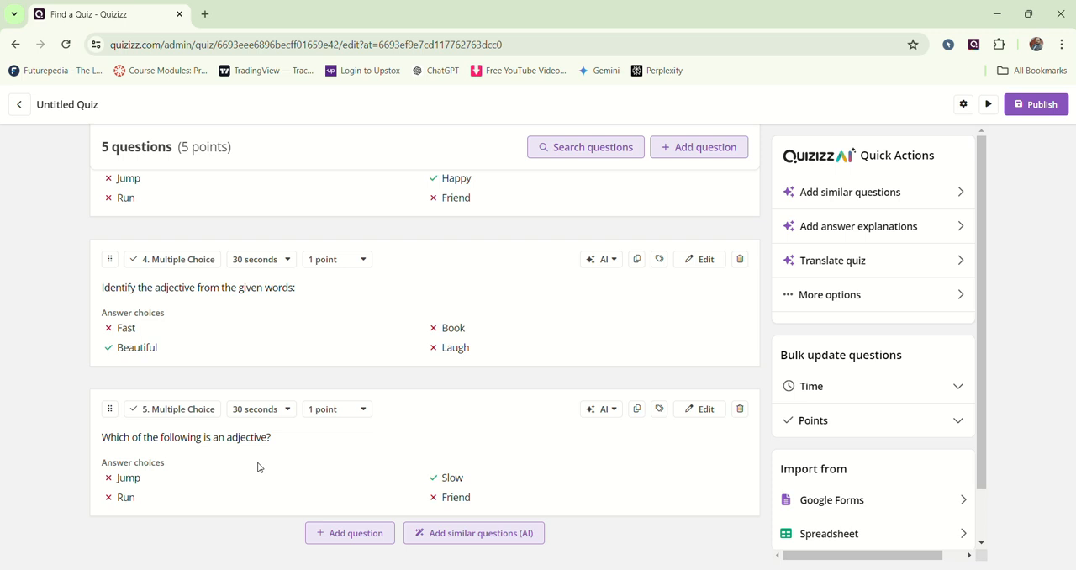
key(alt+Tab)
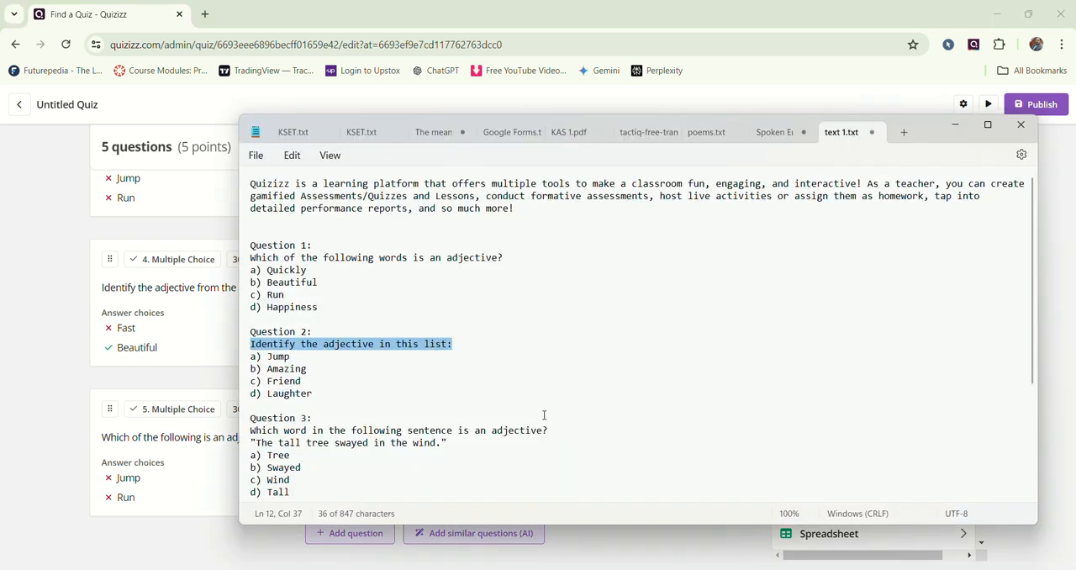
scroll(453, 370, down, 5)
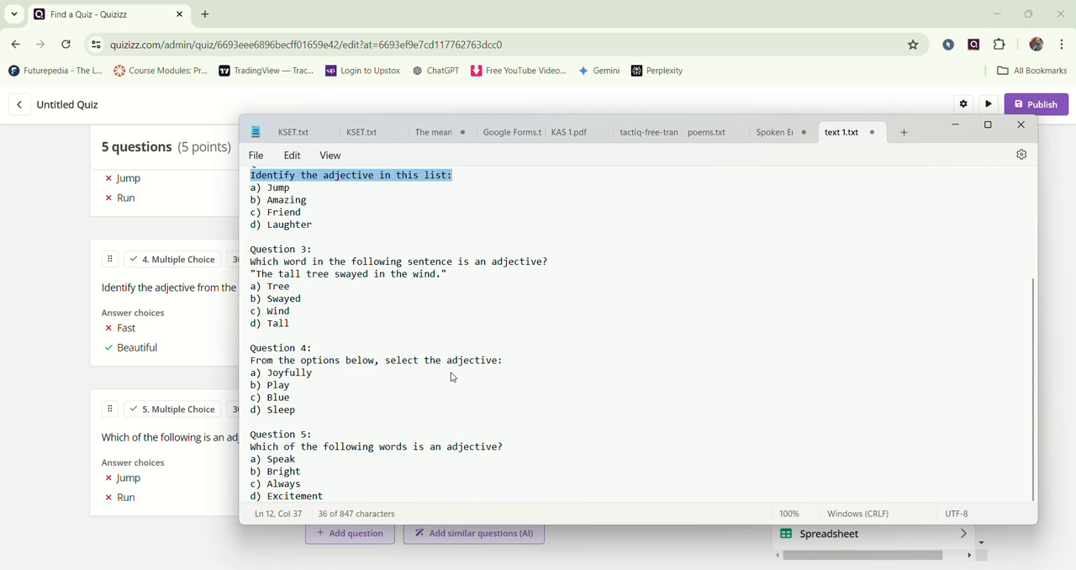
click(945, 132)
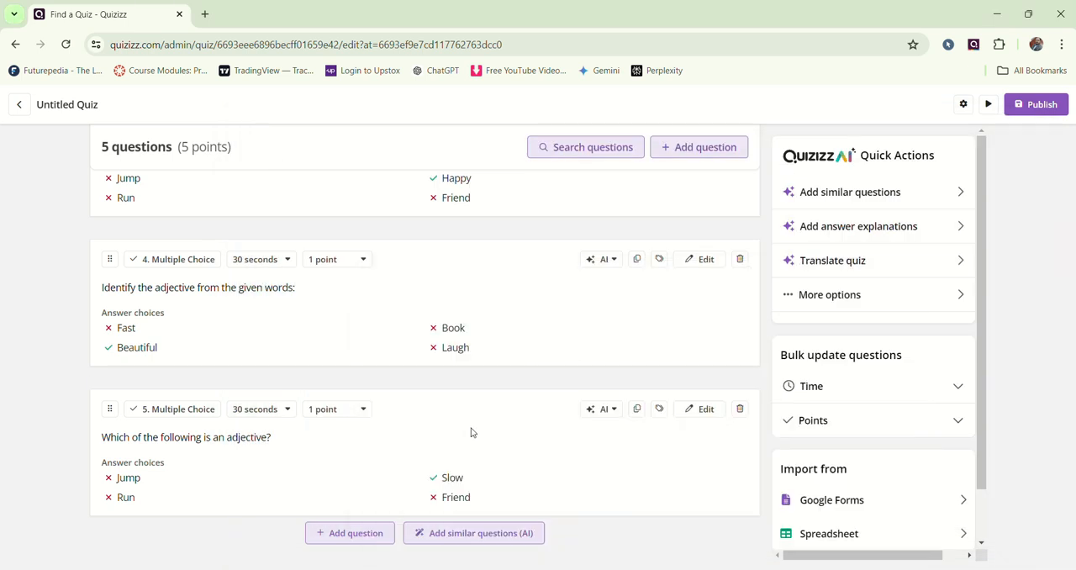
scroll(399, 307, up, 3)
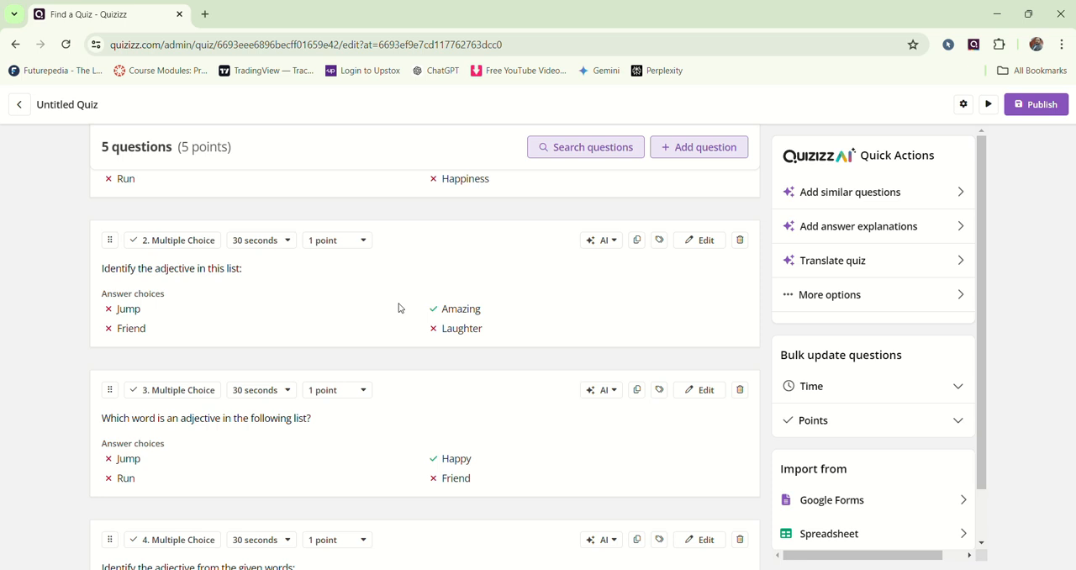
scroll(399, 307, up, 3)
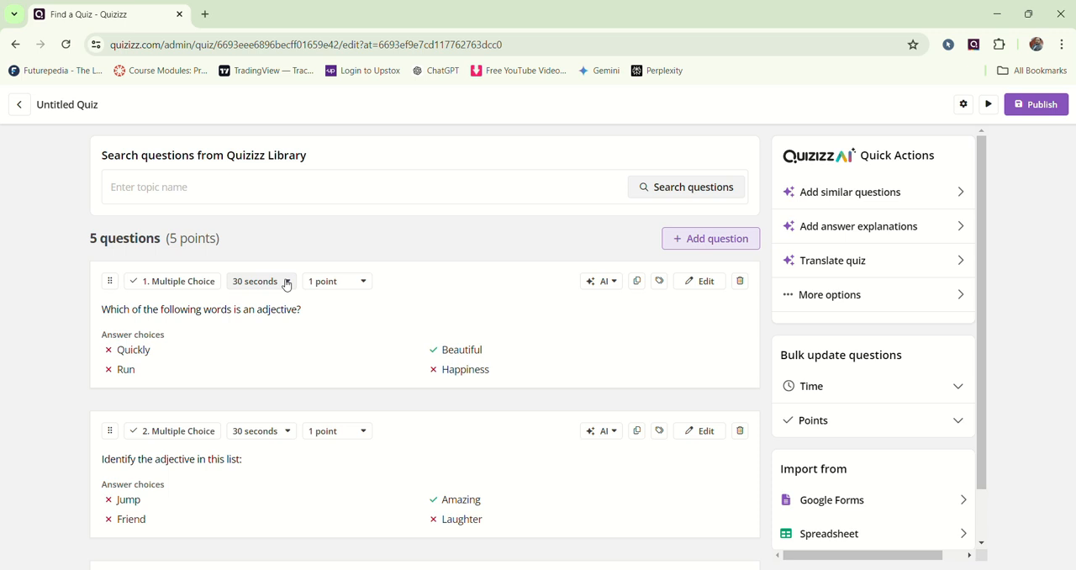
Step: Set Question 1's time limit to 20 seconds and apply that timer to all questions in the quiz
click(286, 282)
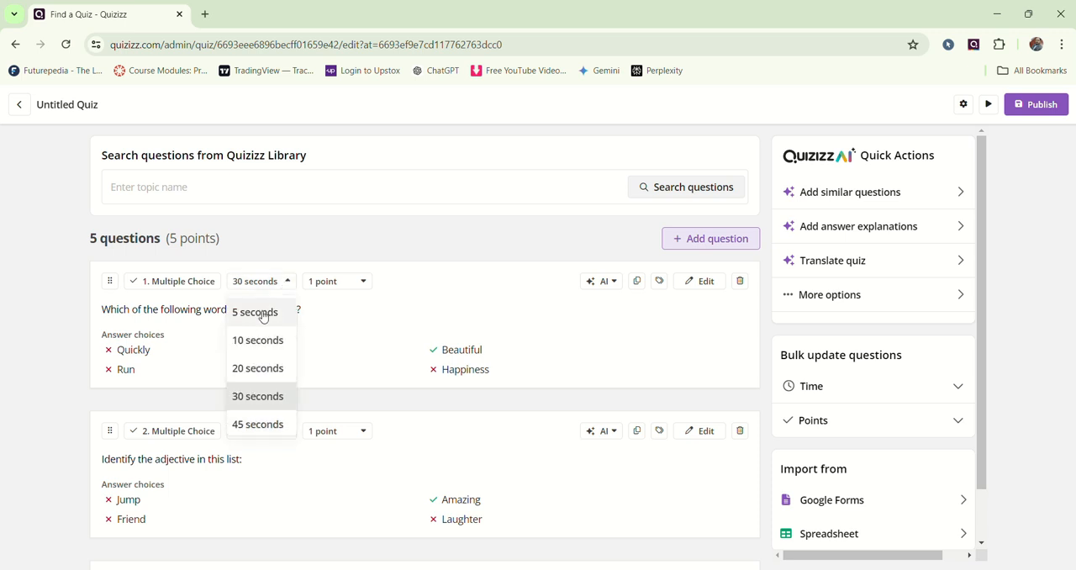
click(261, 372)
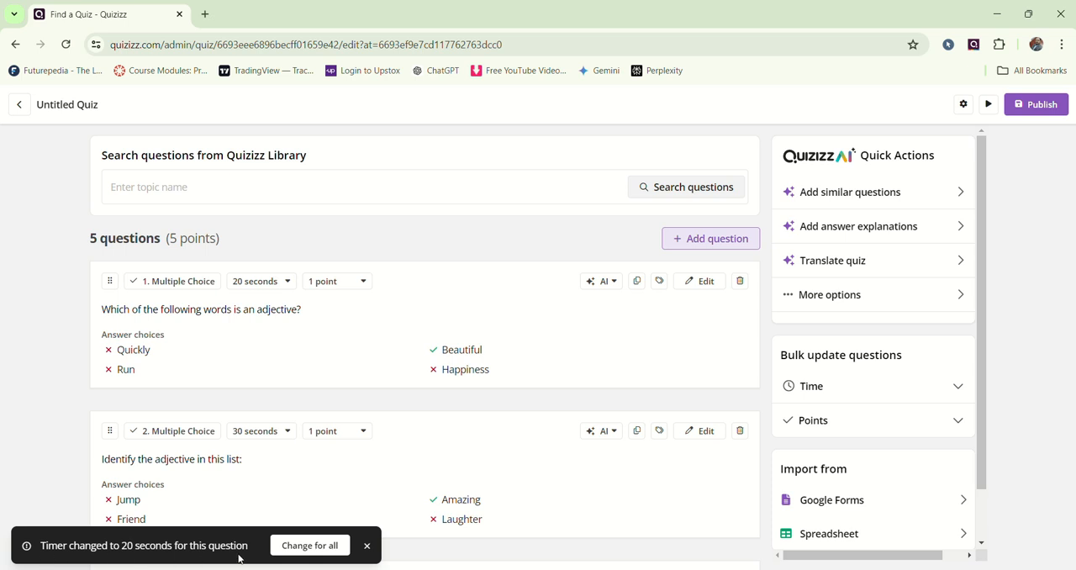
click(308, 548)
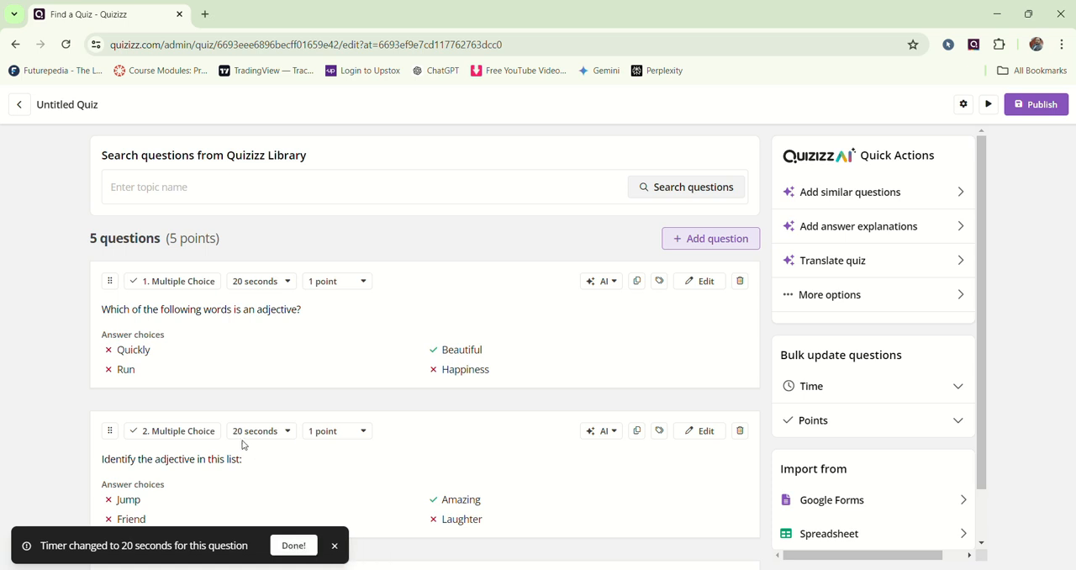
click(287, 434)
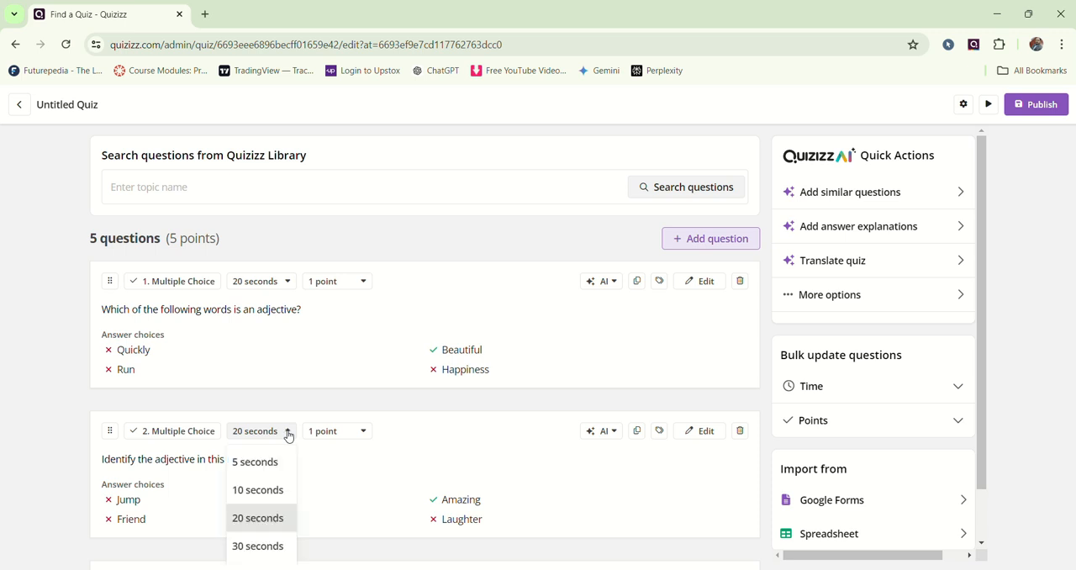
click(327, 473)
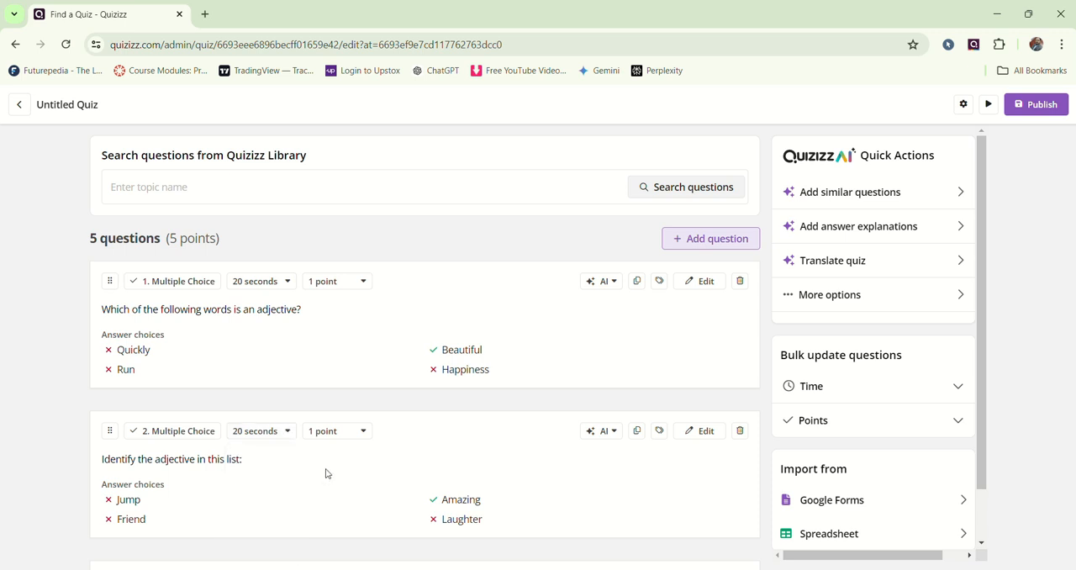
Step: Look through the point values available for Question 1, keep 1 point, and check the time and points on the remaining questions
click(362, 283)
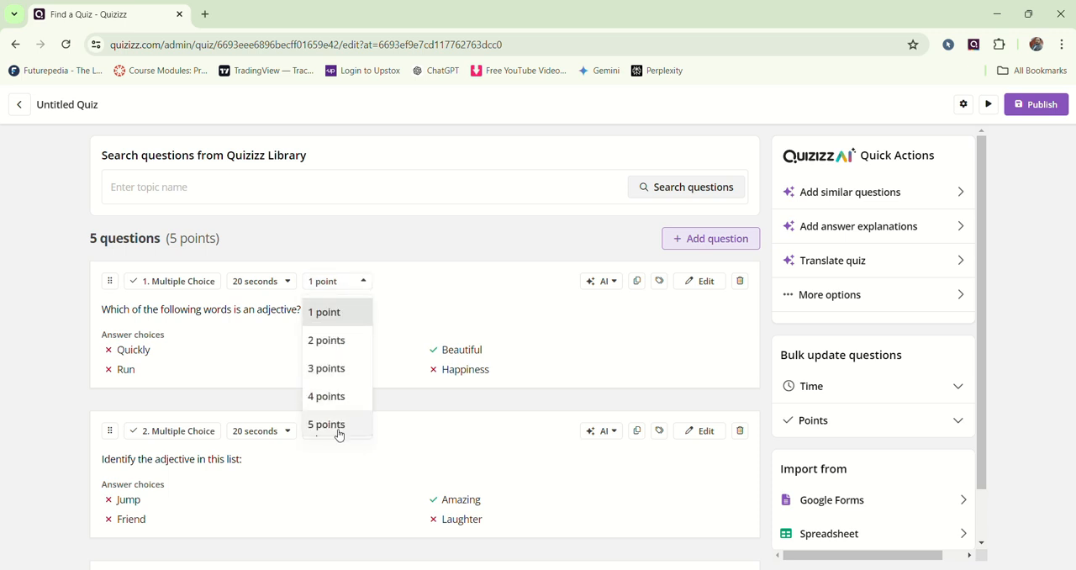
scroll(339, 429, down, 3)
scroll(339, 424, down, 3)
scroll(339, 425, up, 6)
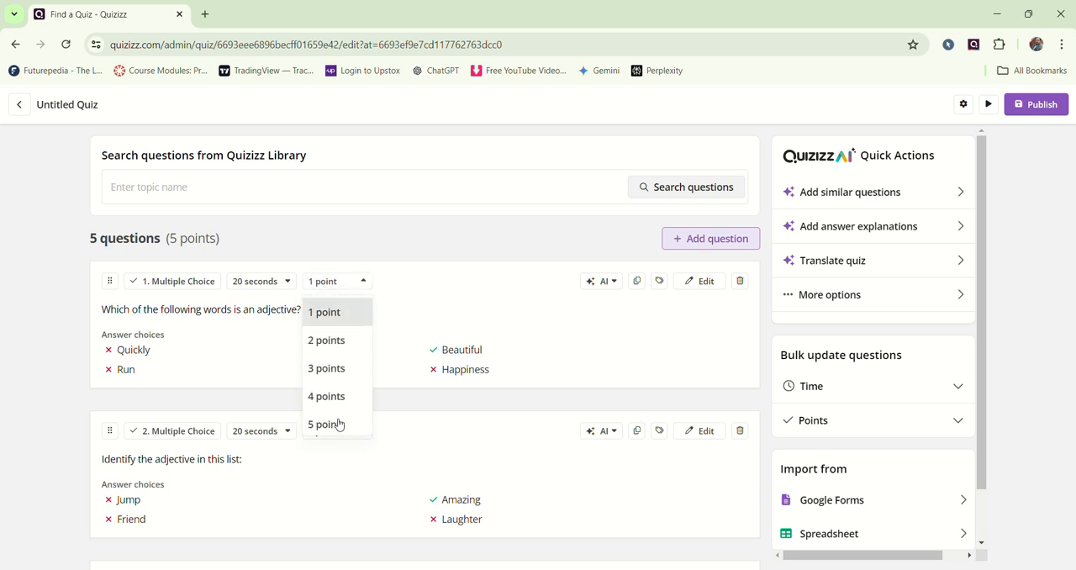
click(345, 312)
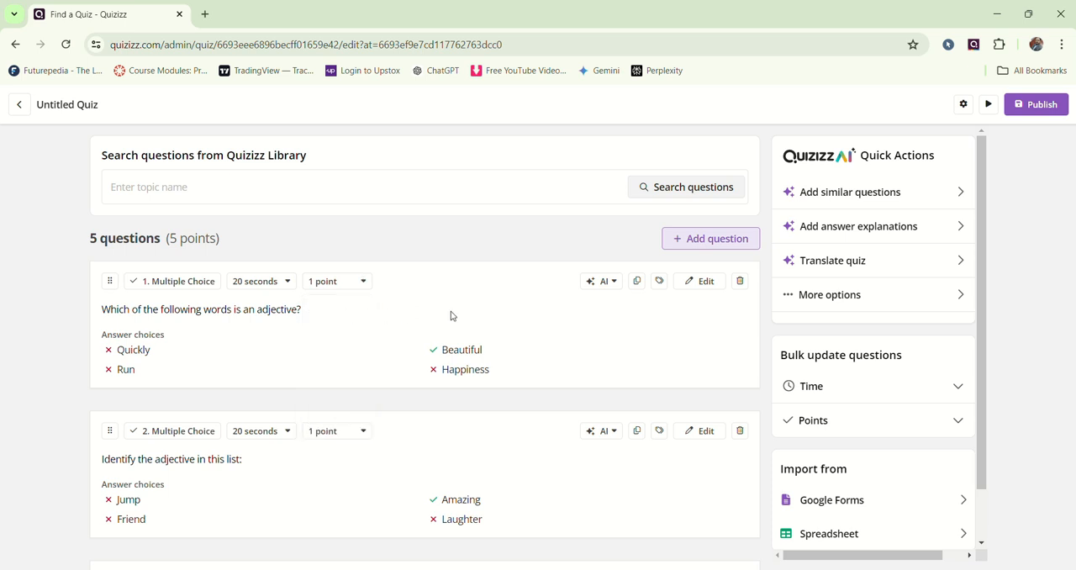
scroll(519, 307, down, 5)
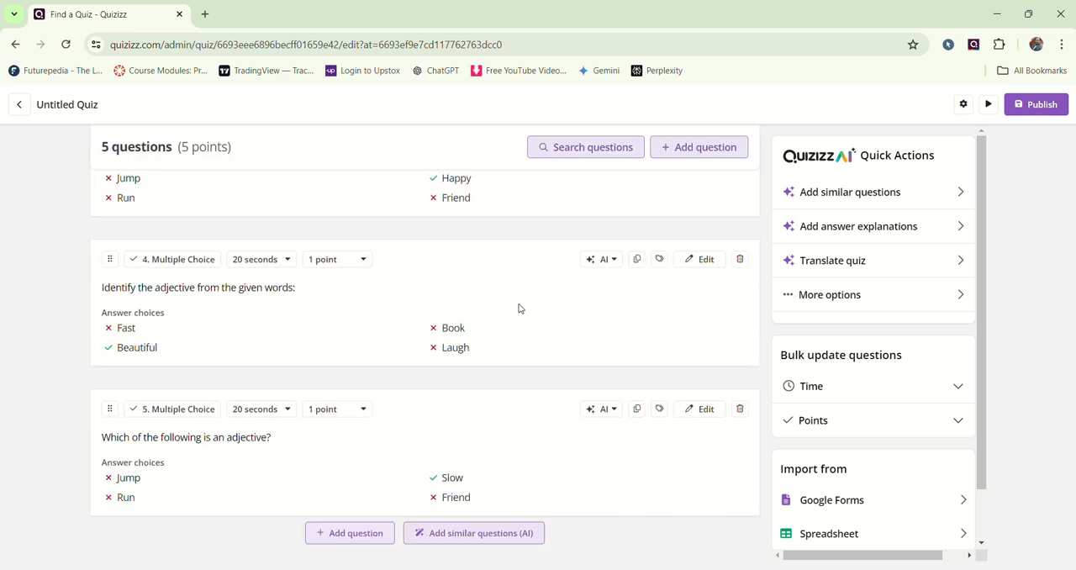
scroll(518, 312, up, 5)
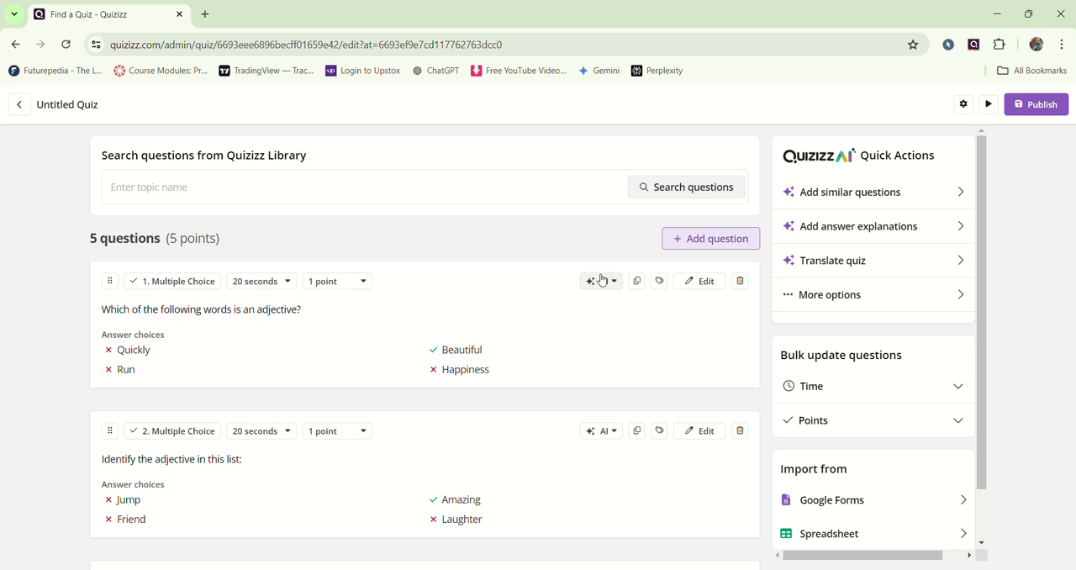
Step: Start publishing the quiz and name it "Adjectives" in the quiz settings
click(1051, 108)
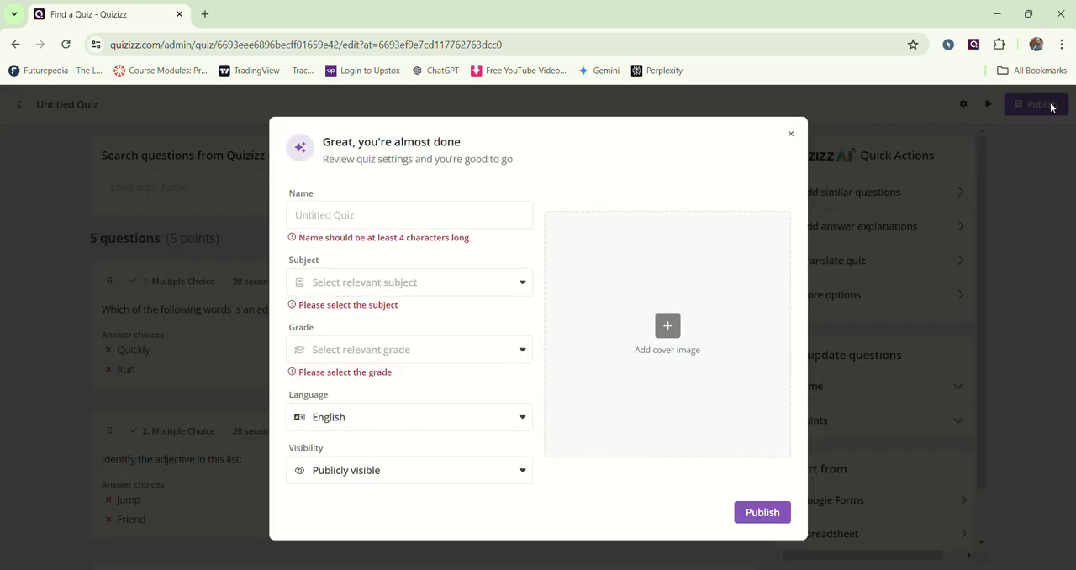
click(351, 215)
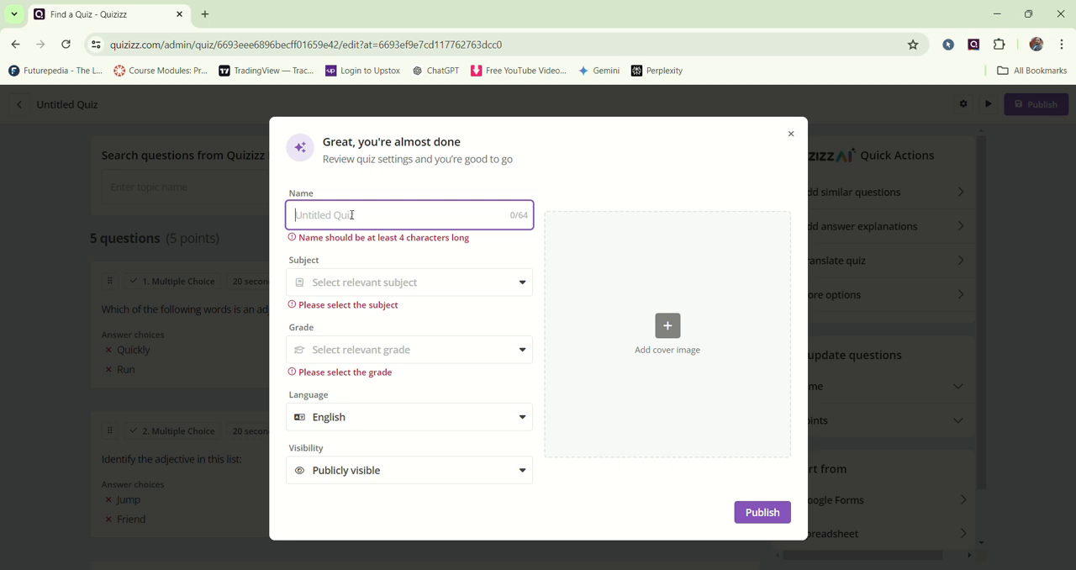
text(Adjectiv)
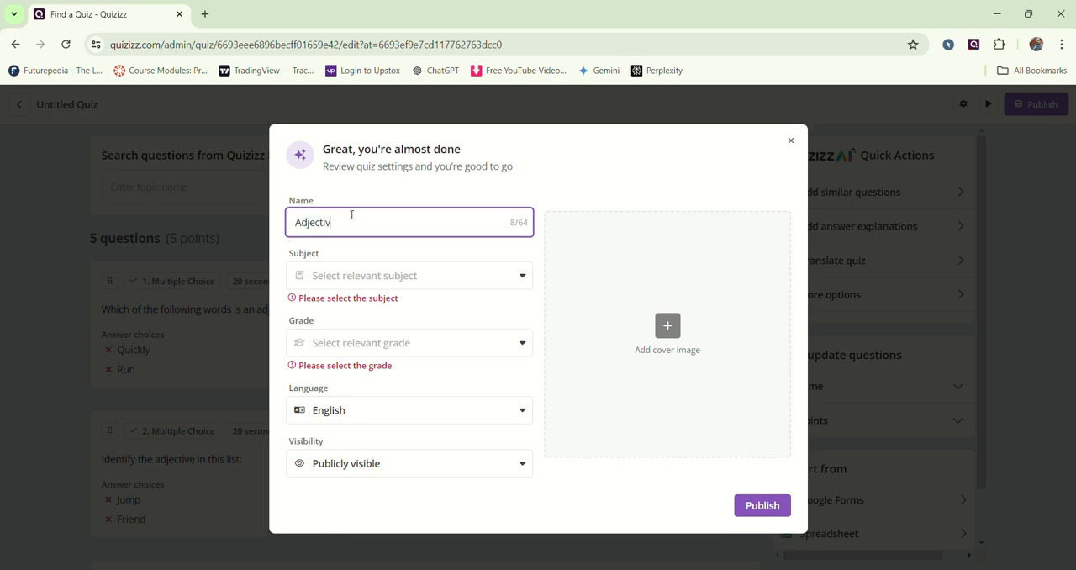
text(es)
Step: Set the quiz's subject to English and its grade to 3rd Grade
click(417, 283)
click(399, 304)
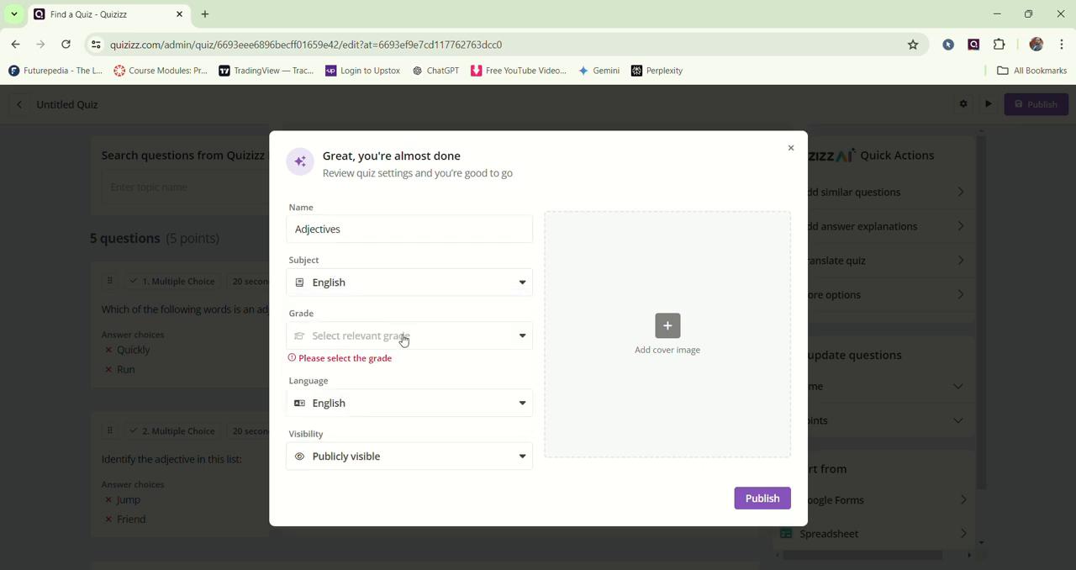
click(403, 336)
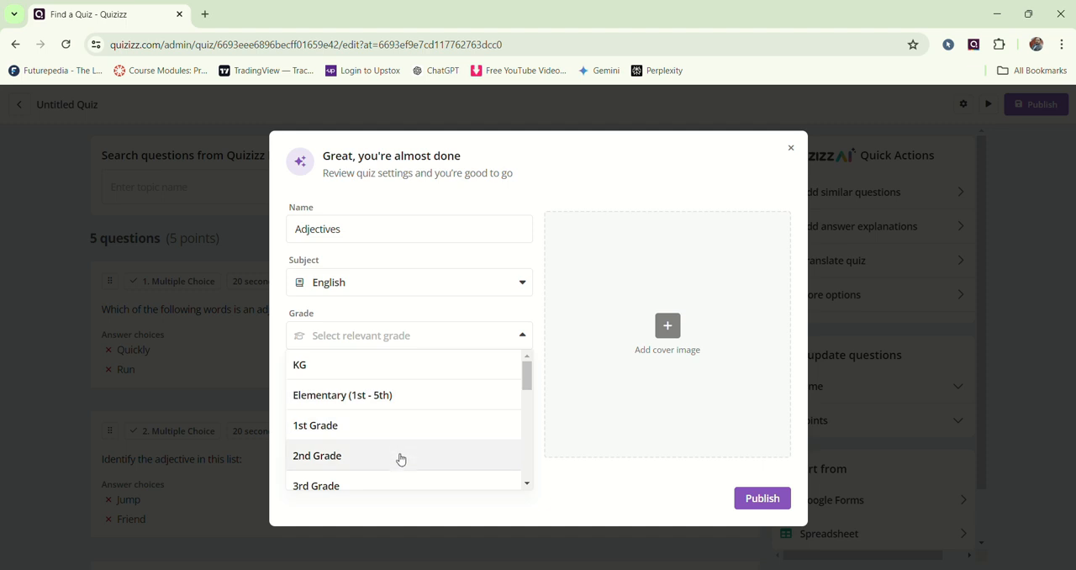
click(404, 484)
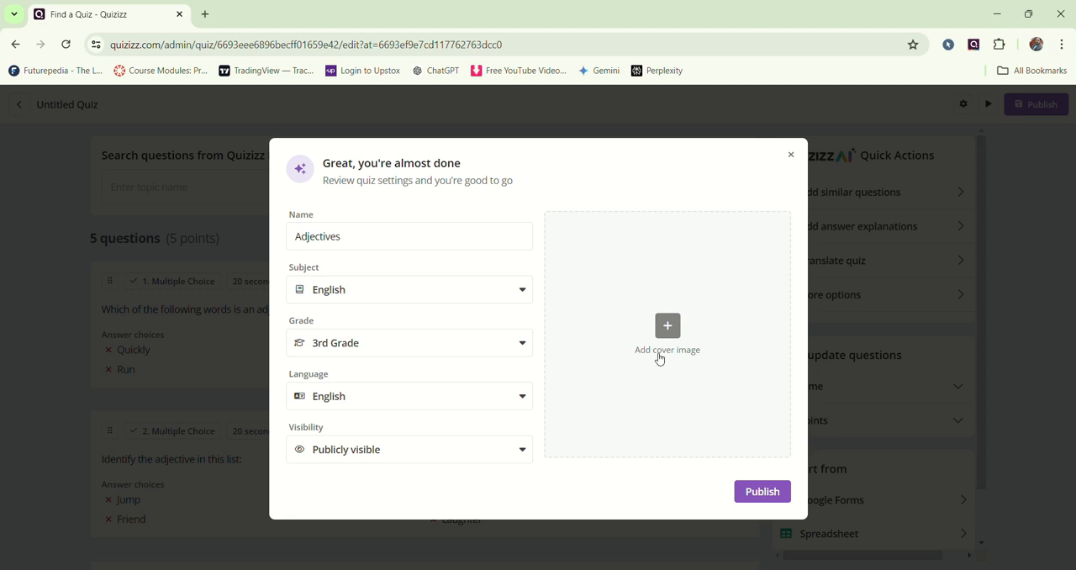
Step: Start adding a cover image for the quiz and search Google images for "adjectives"
click(668, 327)
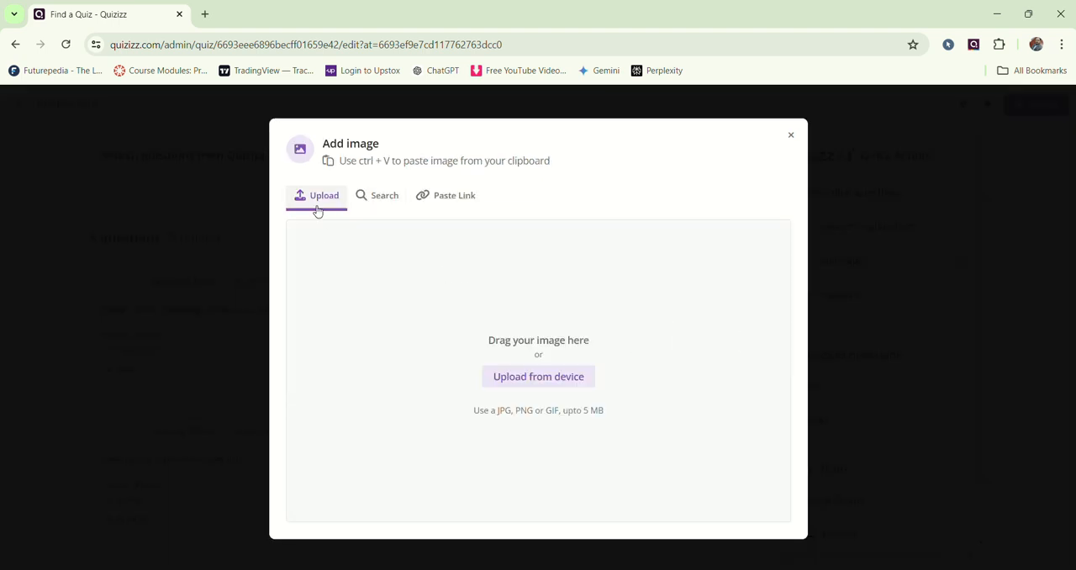
click(388, 203)
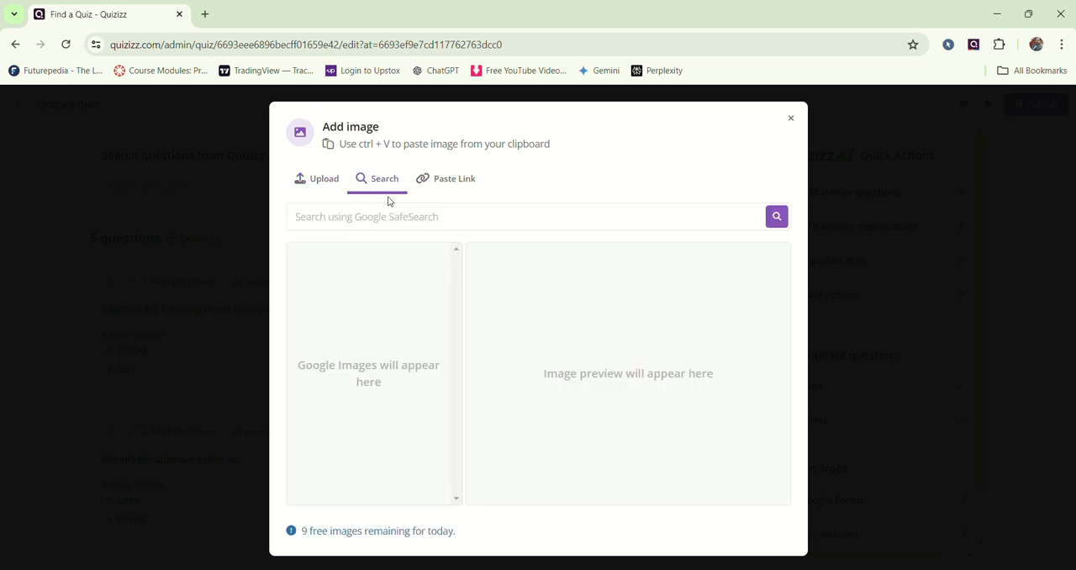
click(383, 215)
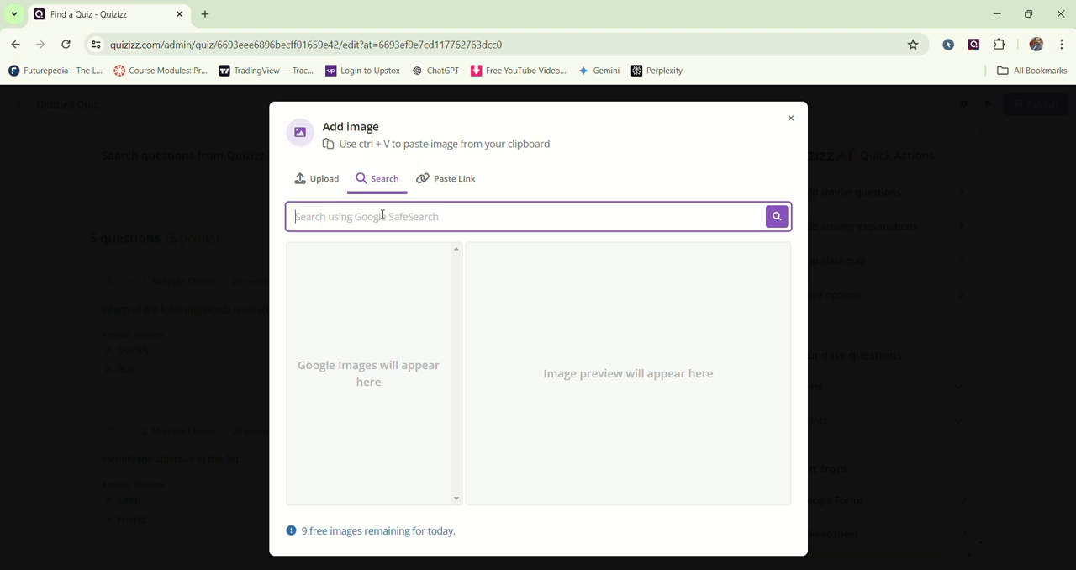
text(ad)
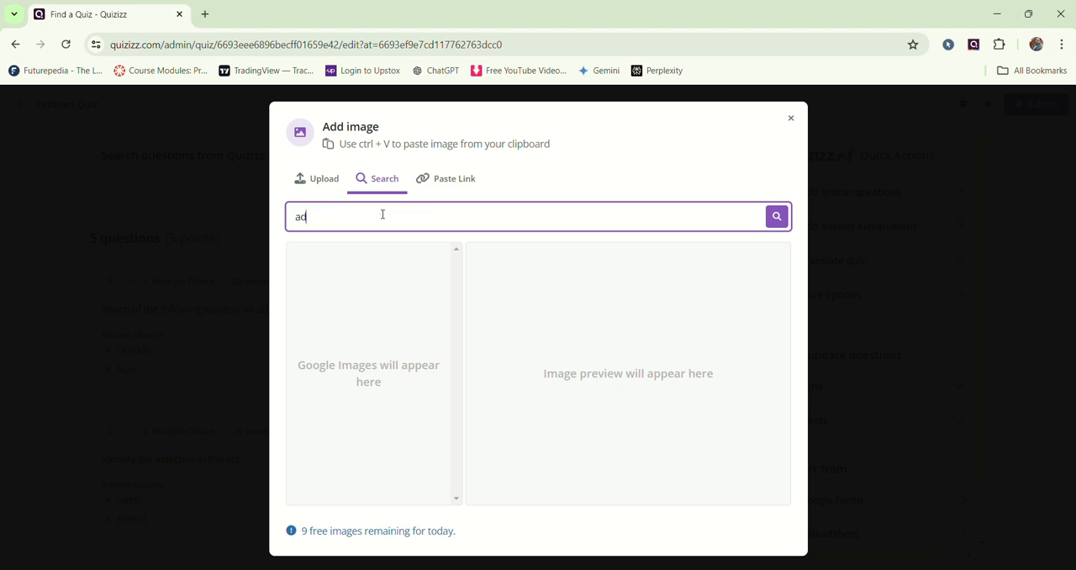
text(jectives)
key(Return)
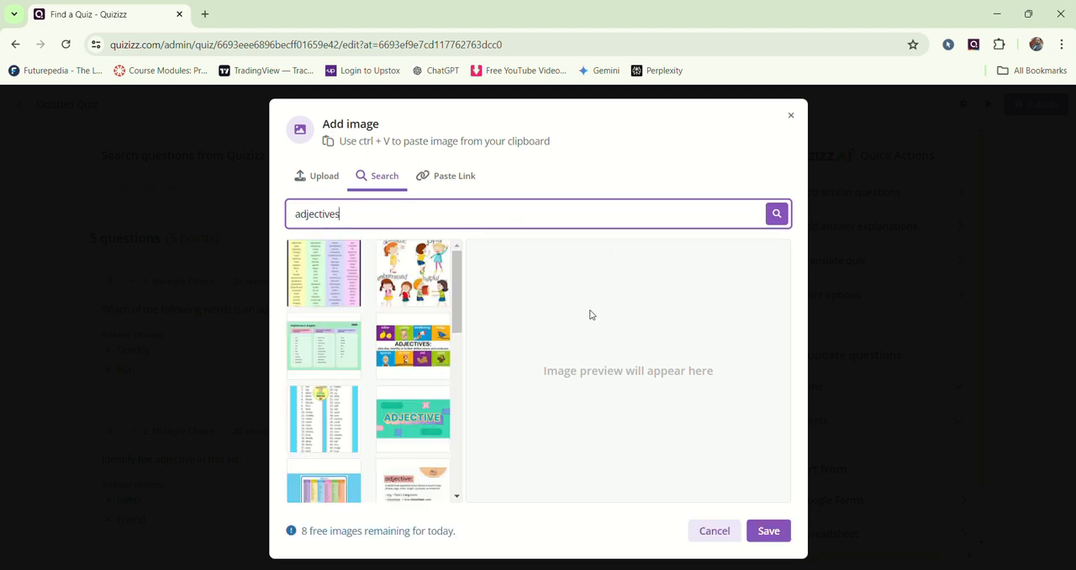
Step: Save the yellow "ADJECTIVES" cartoon picture as the quiz's cover image and publish the quiz
scroll(332, 402, down, 3)
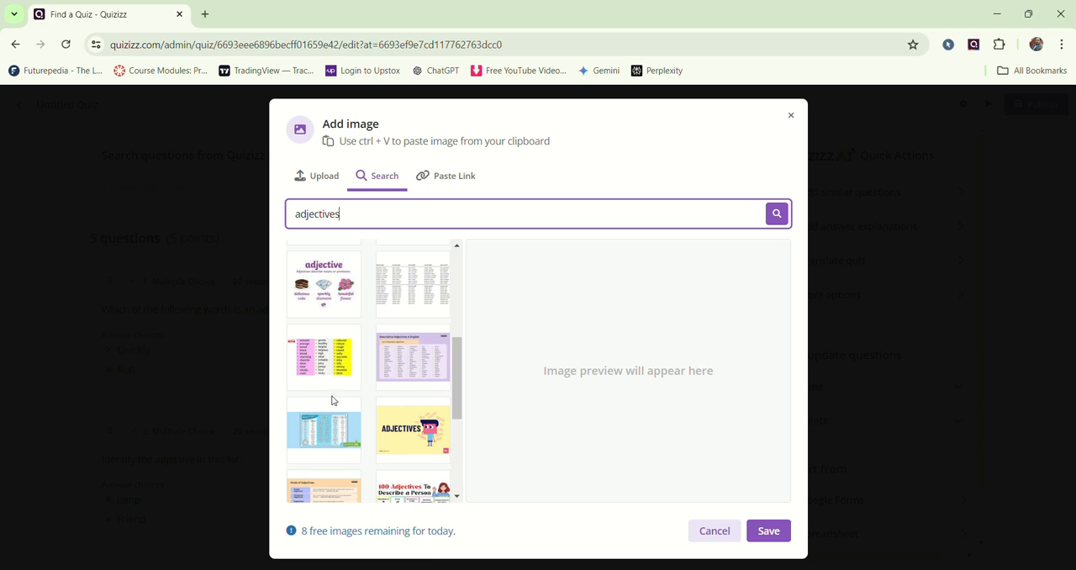
drag(402, 438, 608, 353)
click(390, 429)
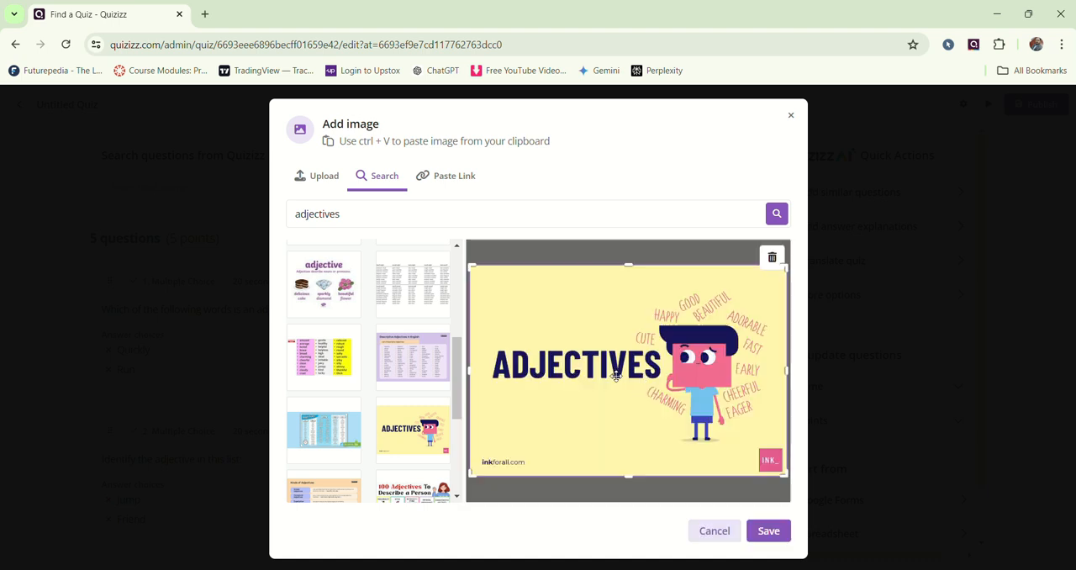
click(768, 530)
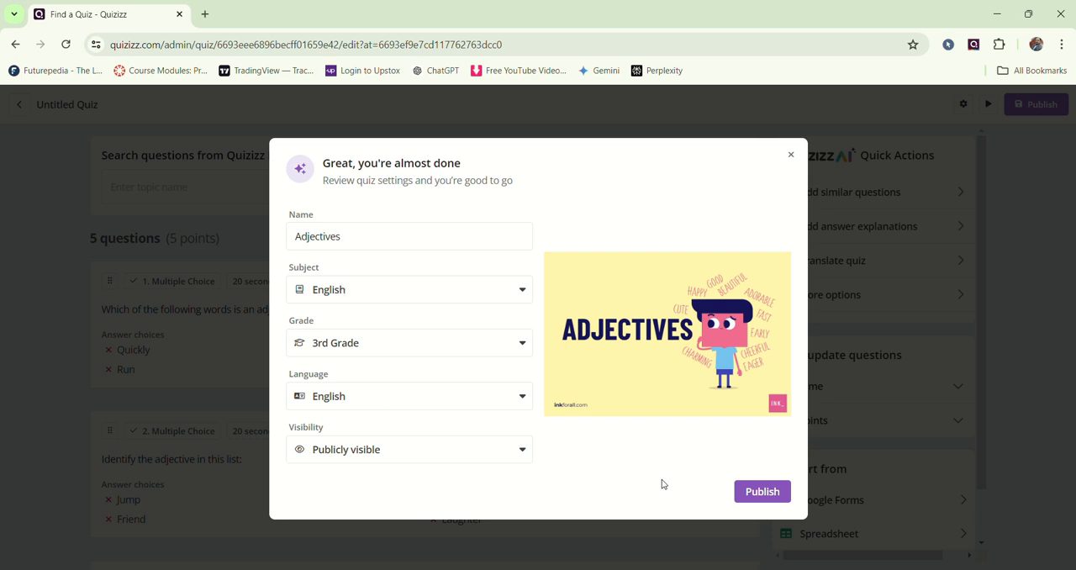
click(762, 492)
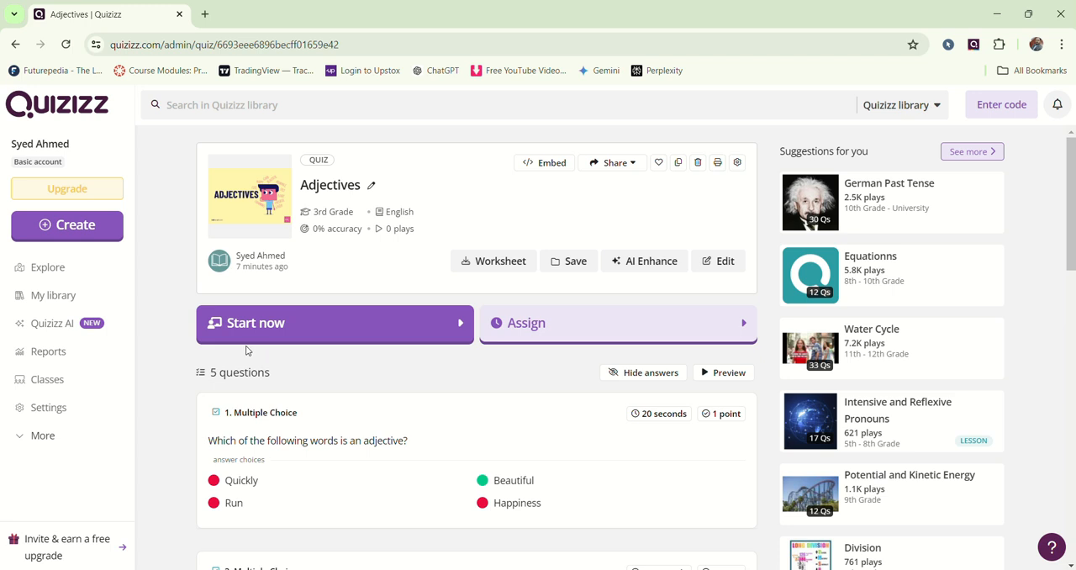
Step: Find the published Adjectives quiz in My library and open its homework assignment setup
click(51, 305)
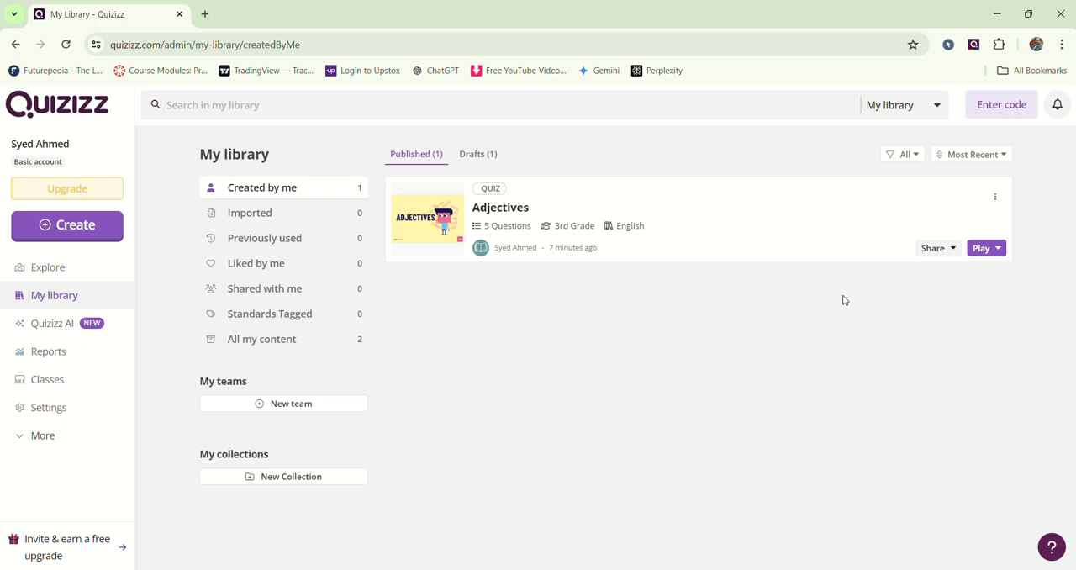
click(999, 248)
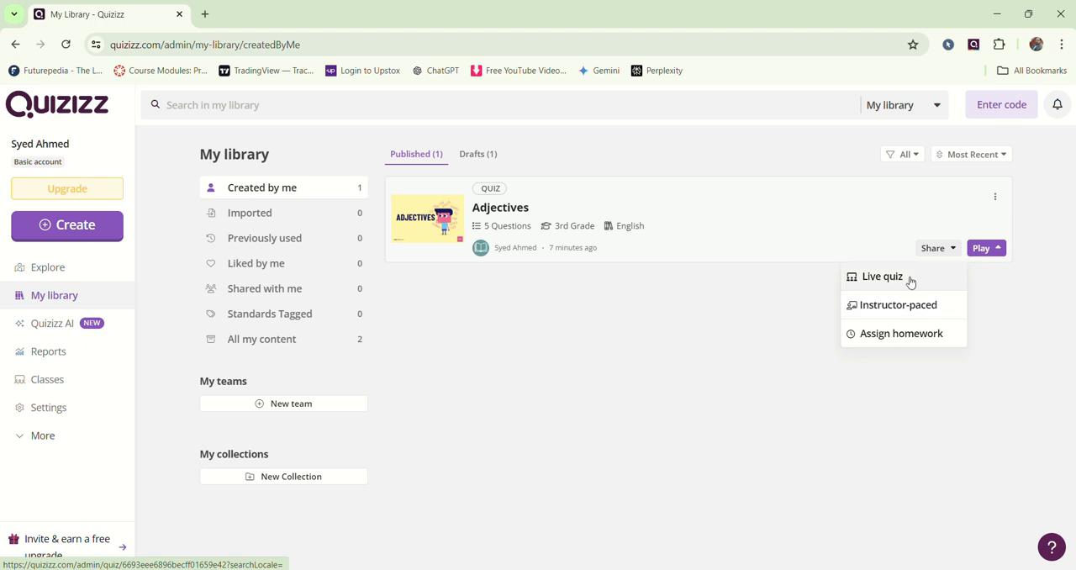
click(917, 333)
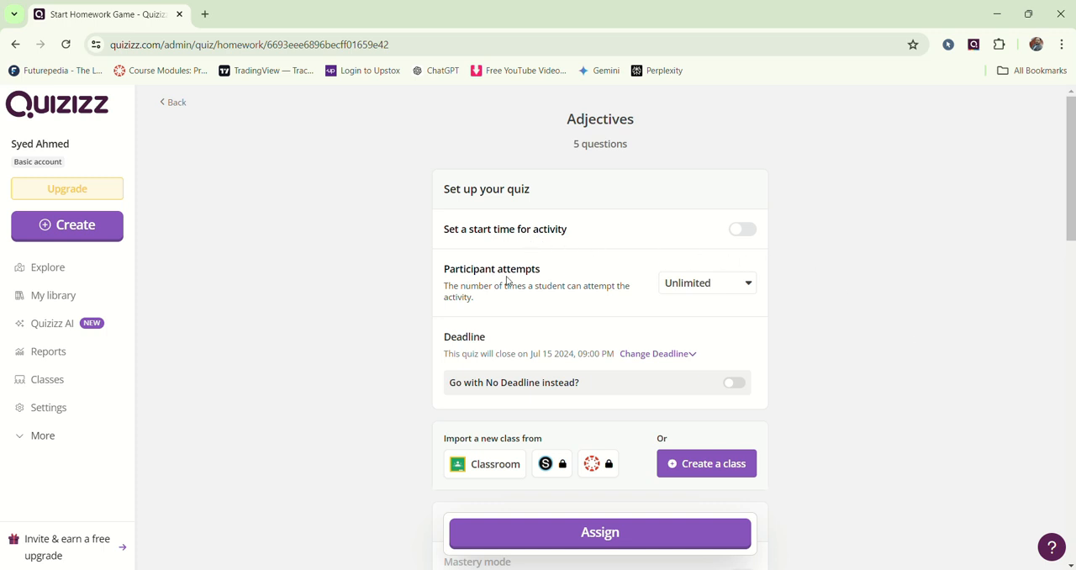
click(745, 285)
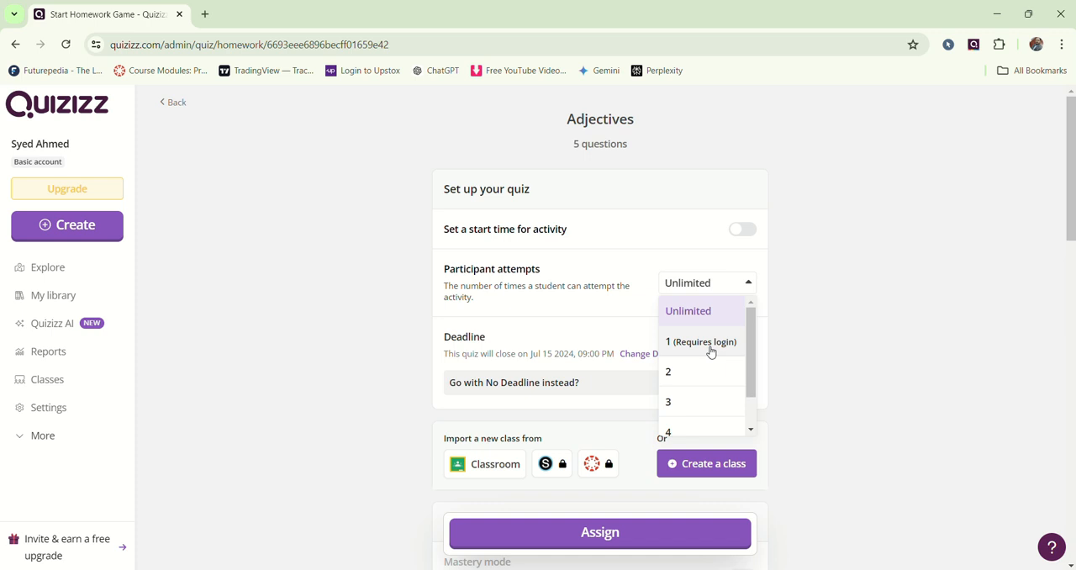
click(806, 313)
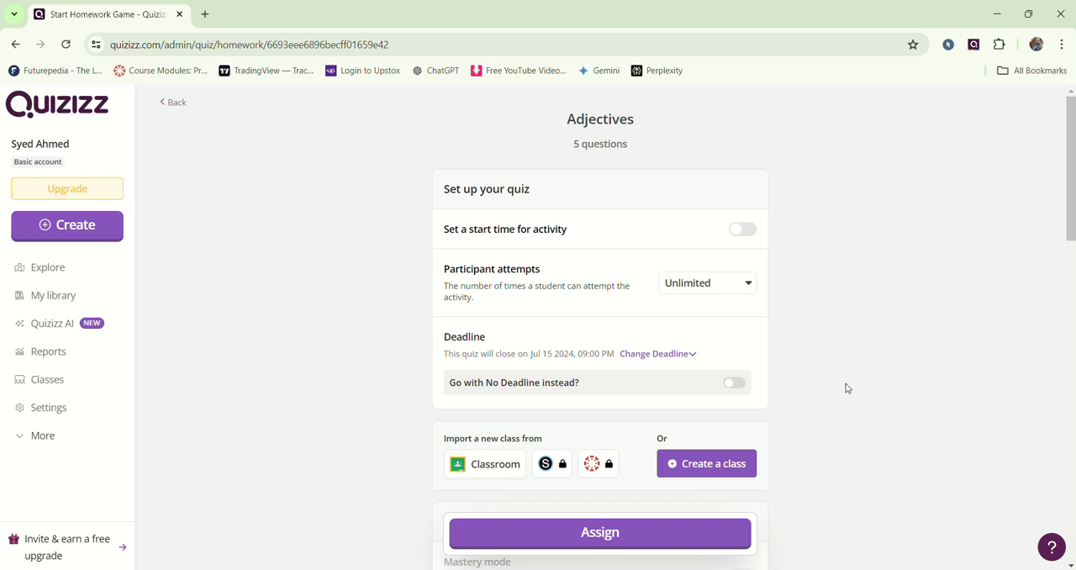
Step: Create a new class named "English club" for the homework, requiring students to enter a guardian's email address
click(710, 466)
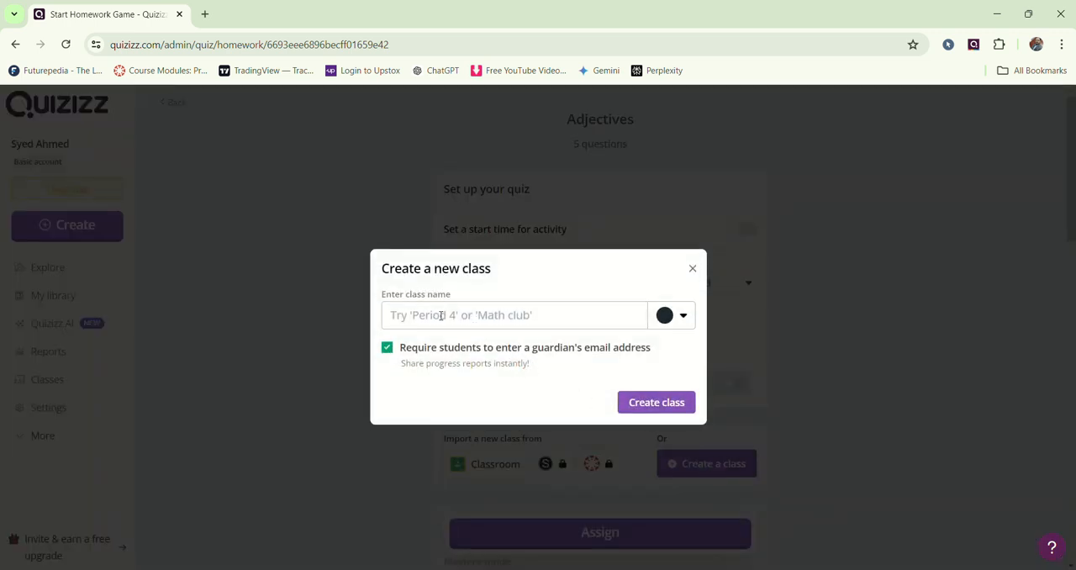
click(482, 316)
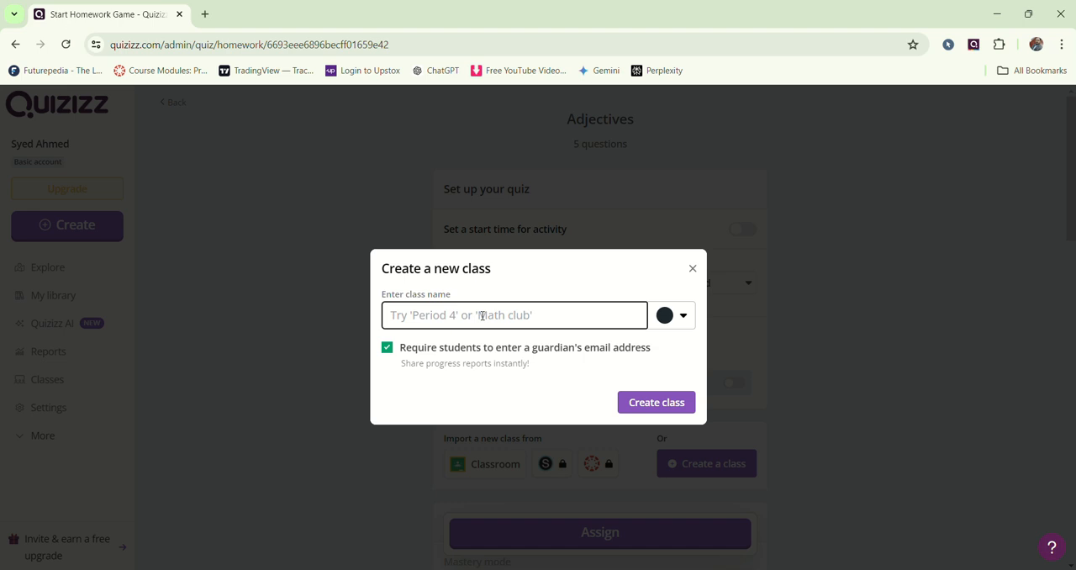
text(English )
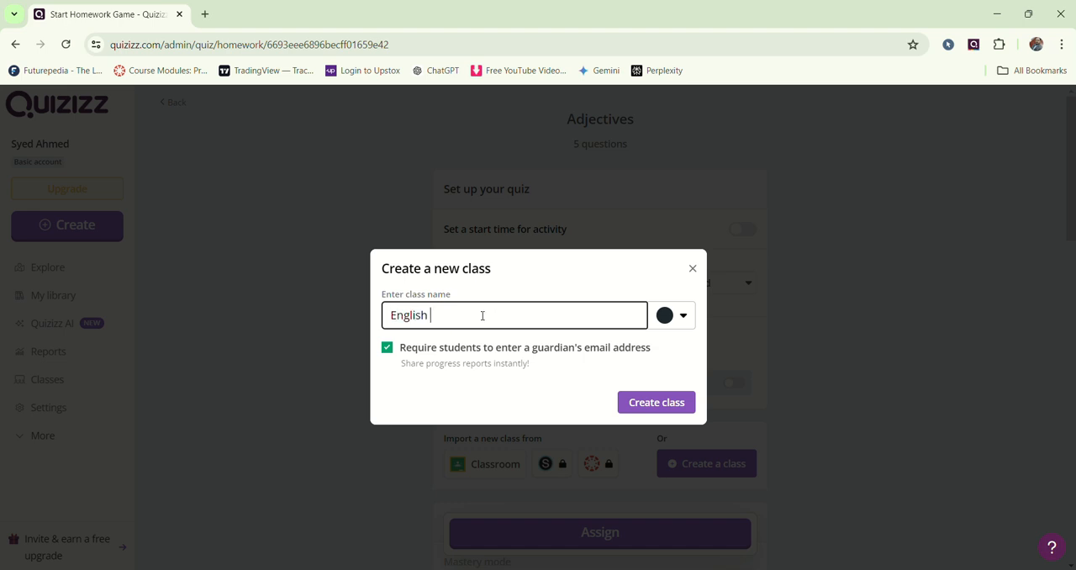
text(club)
click(667, 402)
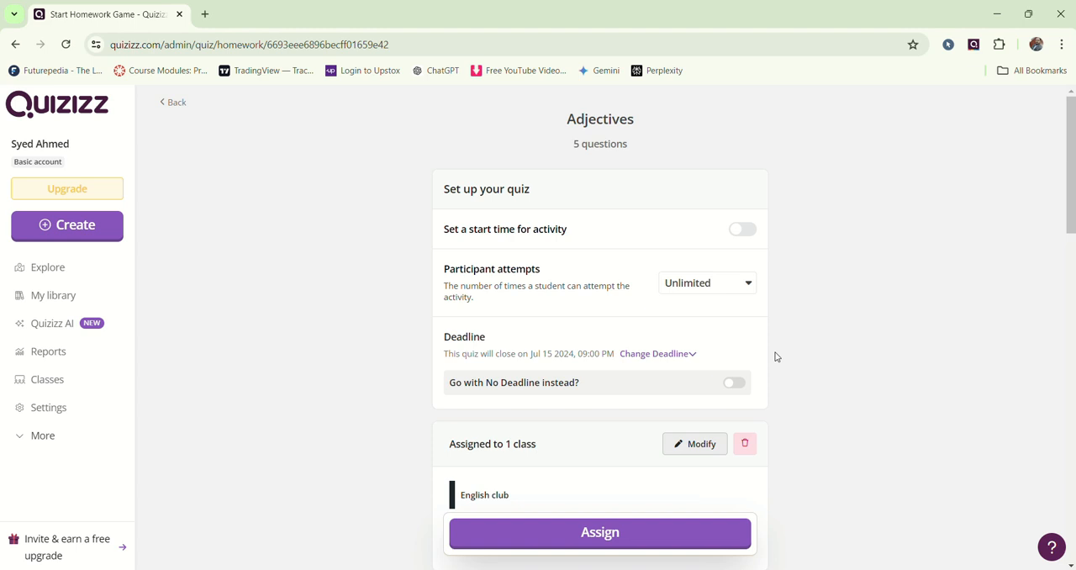
Step: Look through the mastery and learning settings and assign the Adjectives quiz as homework to the English club class
scroll(775, 356, down, 3)
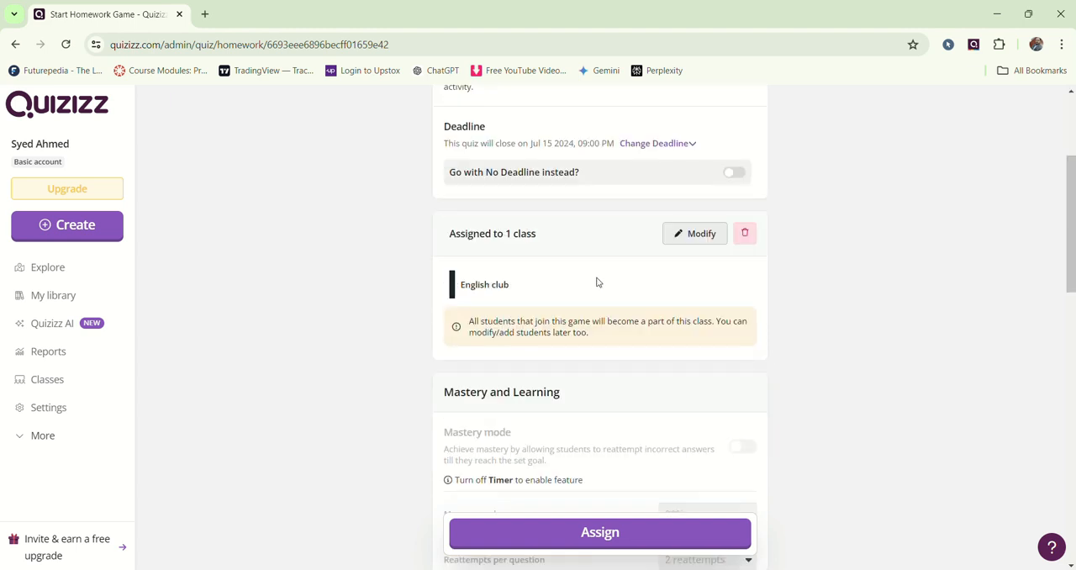
scroll(541, 337, down, 2)
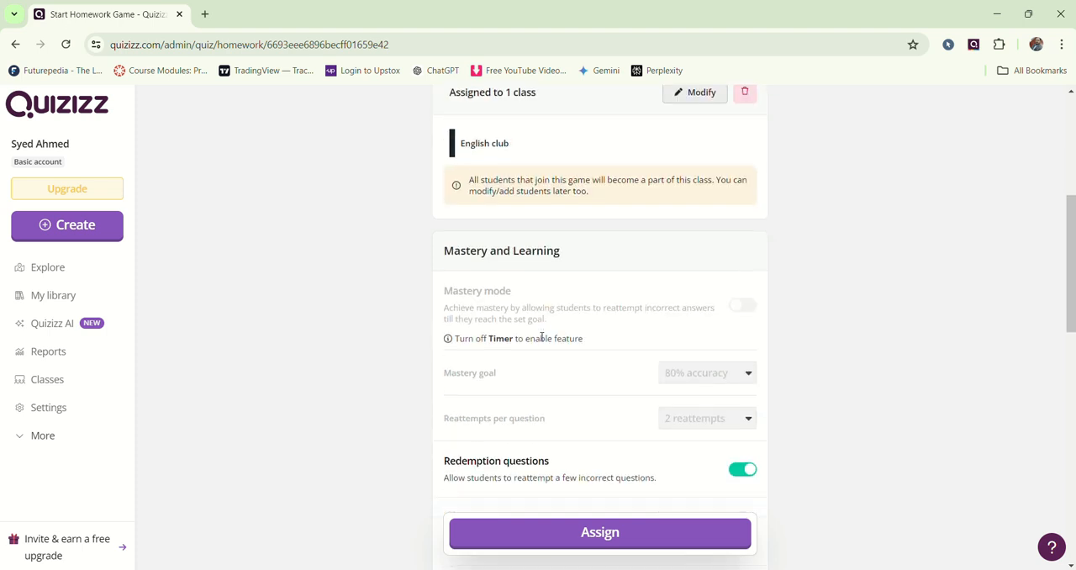
scroll(541, 338, down, 2)
scroll(541, 337, down, 1)
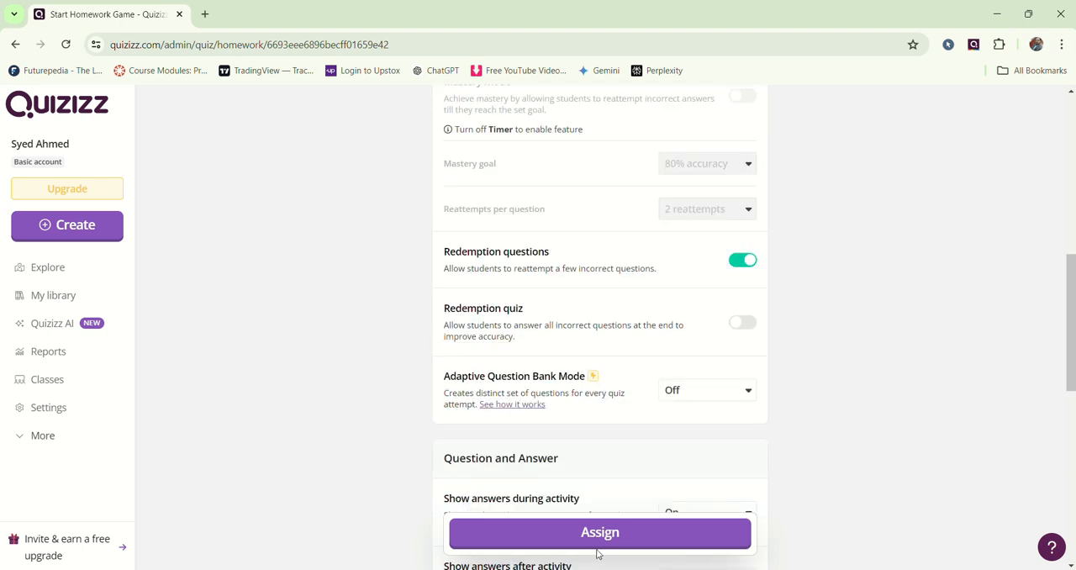
click(597, 541)
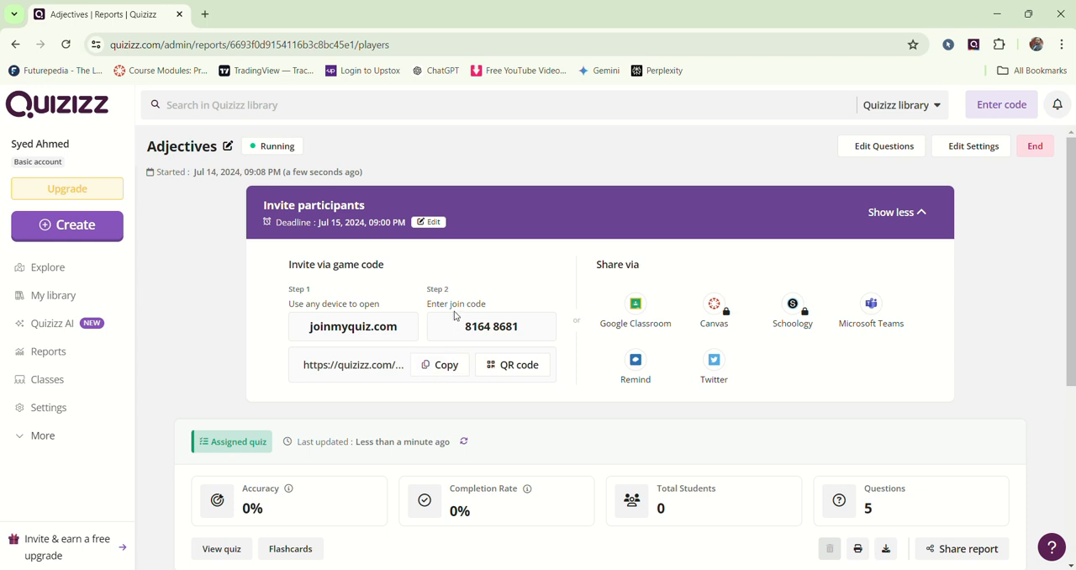
Step: Copy the assigned quiz's invitation link and look over its report's accuracy, completion rate and participant sections
click(438, 370)
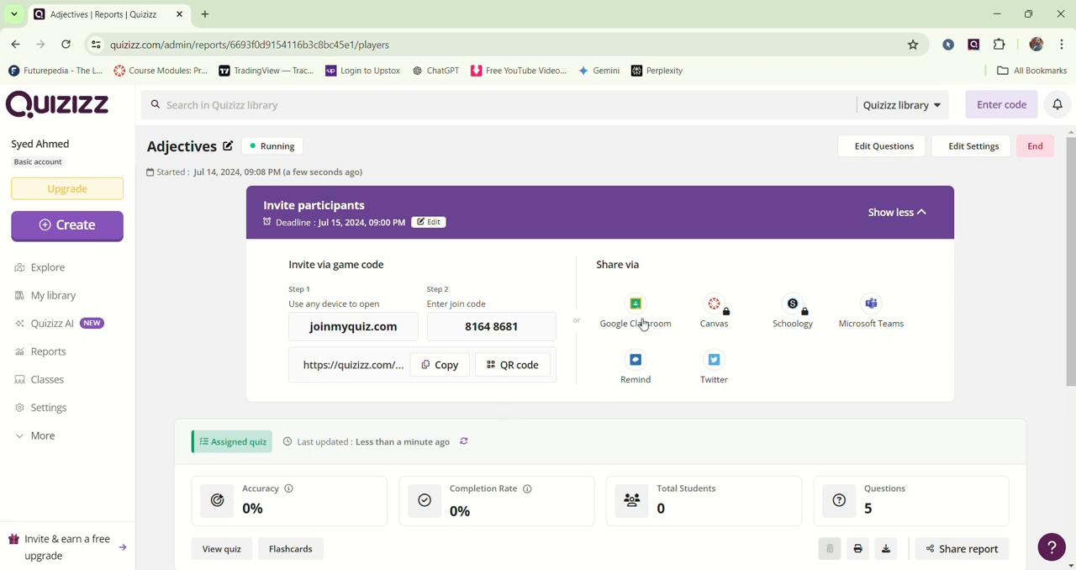
scroll(663, 347, down, 2)
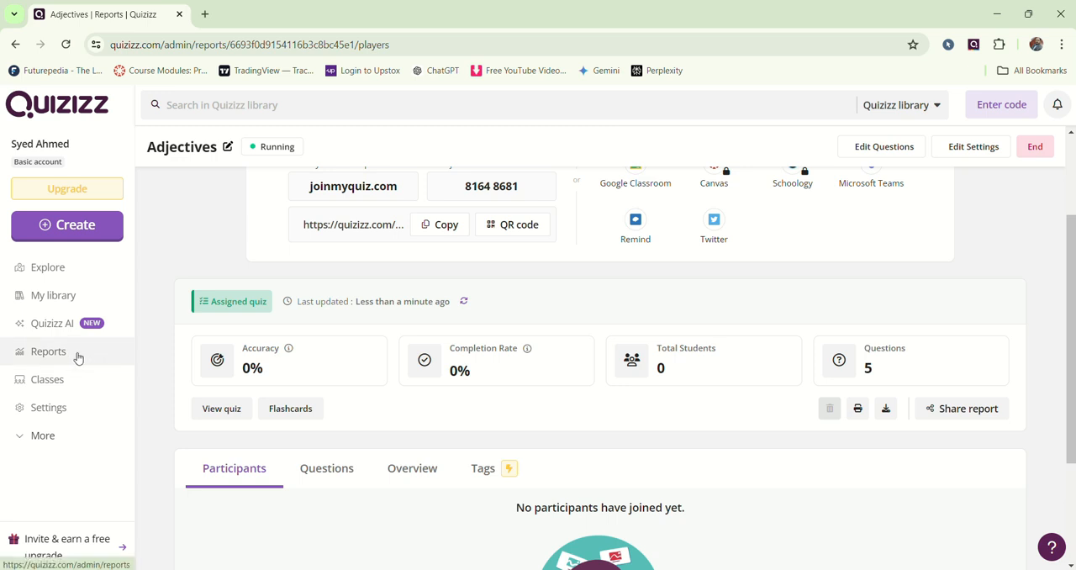
mouse_move(527, 348)
scroll(648, 347, up, 2)
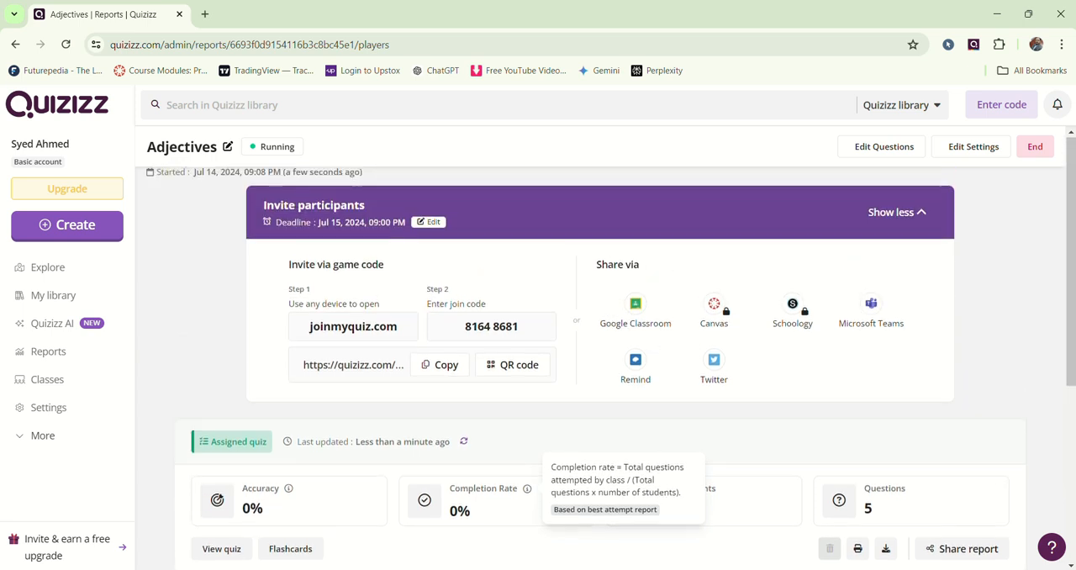